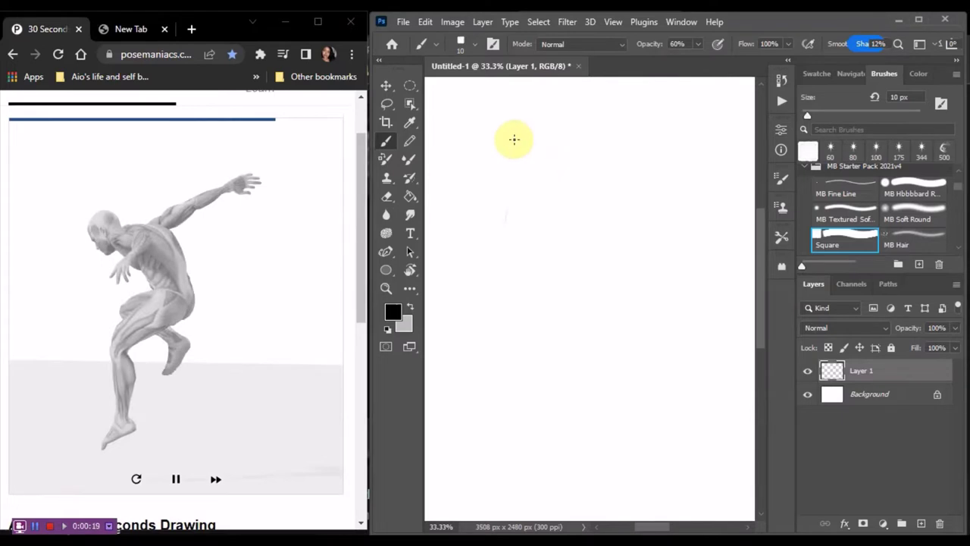
Sketch the leaping figure's head oval, spine, torso and extended leg down to the foot
mouse_move(513, 138)
left_mouse_down()
mouse_move(539, 165)
mouse_move(575, 301)
left_mouse_up()
left_click_drag(632, 353, 533, 299)
mouse_move(538, 190)
left_mouse_down()
mouse_move(552, 169)
mouse_move(554, 230)
left_mouse_up()
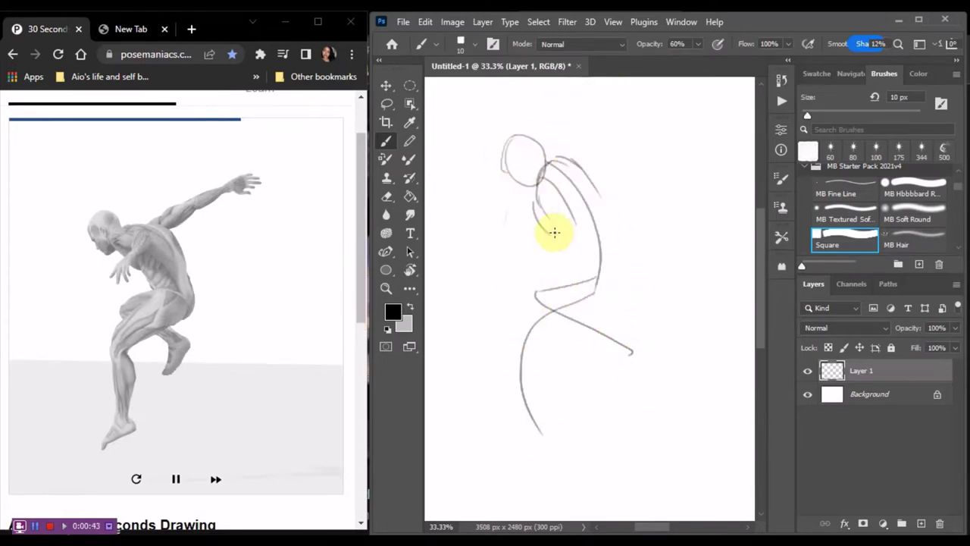
left_click_drag(557, 159, 613, 241)
mouse_move(617, 274)
left_mouse_down()
mouse_move(537, 340)
mouse_move(548, 419)
mouse_move(584, 288)
mouse_move(500, 448)
left_mouse_up()
left_click_drag(535, 291, 599, 284)
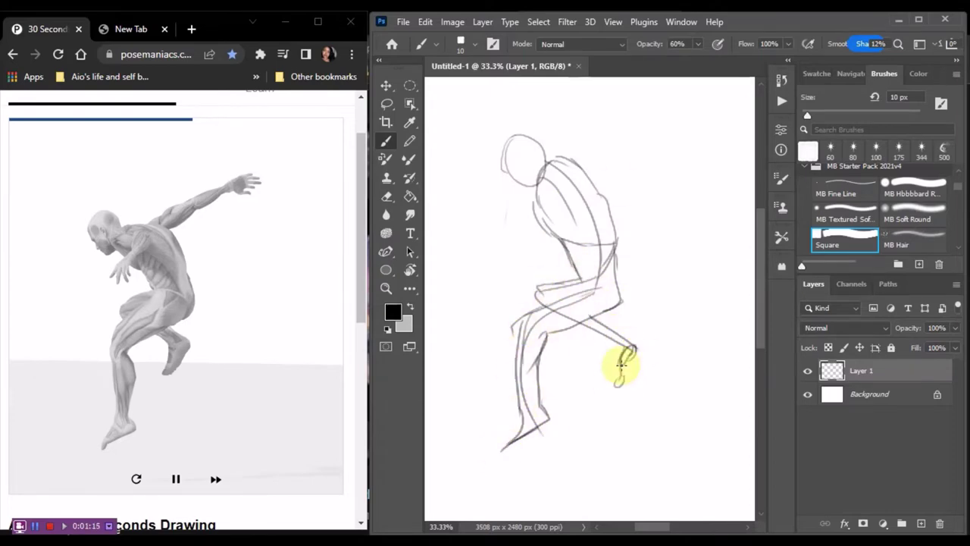
Add the flung-out arm, shoulder and back lines, refine both legs, and add a new layer
left_click_drag(561, 213, 534, 241)
mouse_move(570, 159)
left_mouse_down()
mouse_move(671, 159)
mouse_move(652, 156)
left_mouse_up()
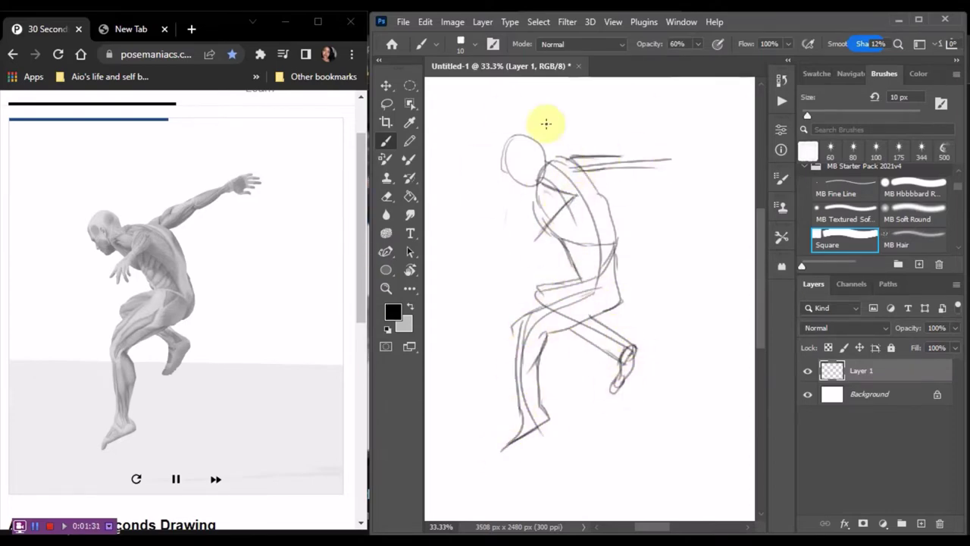
scroll(271, 265, "down", 2)
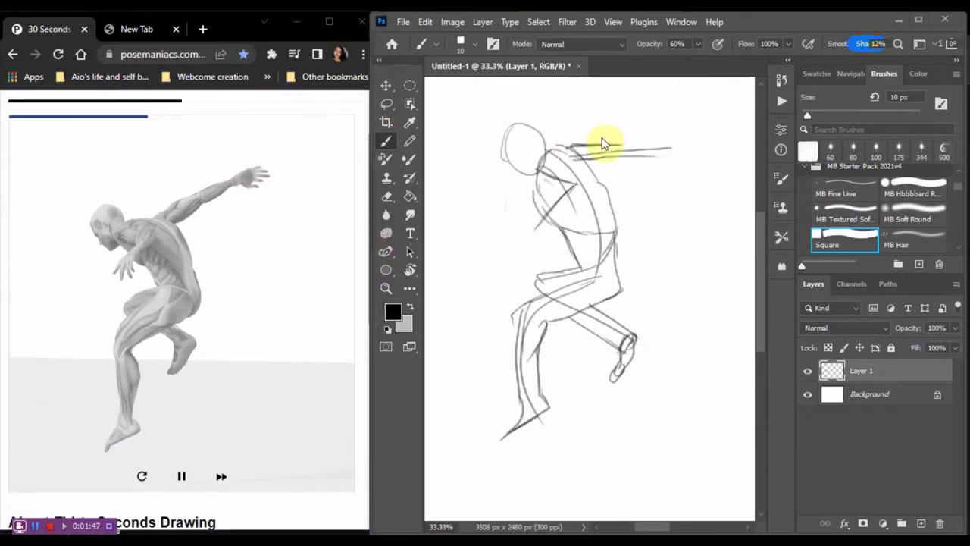
left_click_drag(576, 151, 688, 138)
left_click_drag(621, 159, 708, 131)
left_click_drag(543, 168, 540, 241)
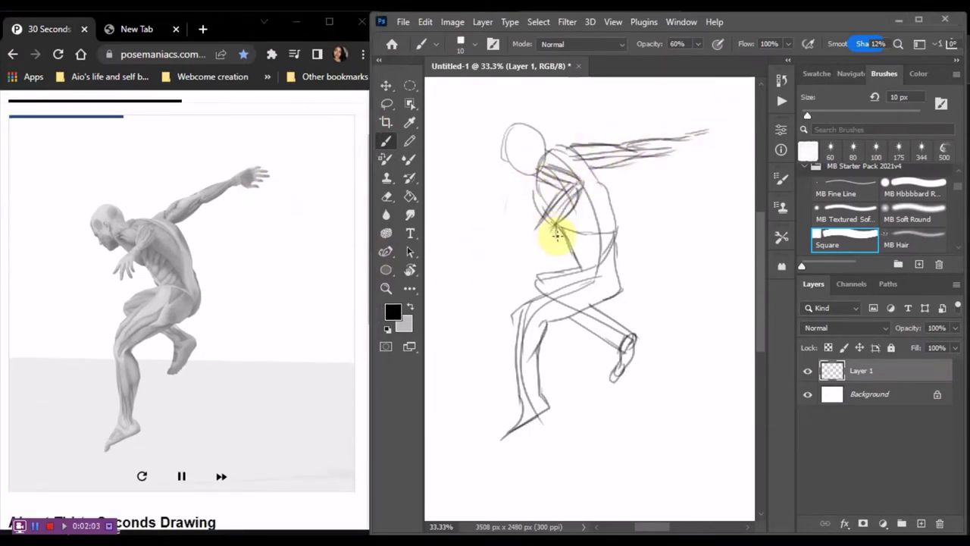
left_click_drag(568, 148, 572, 283)
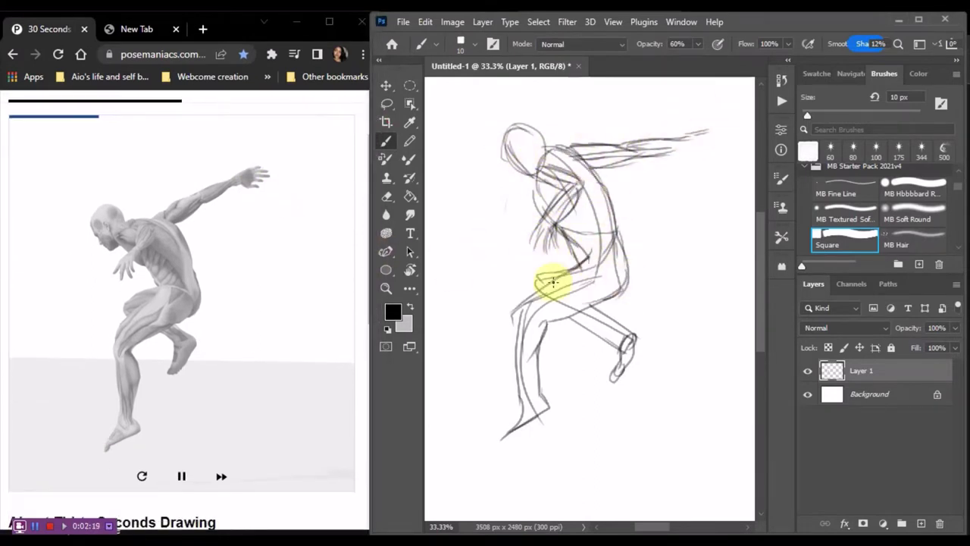
left_click_drag(536, 350, 493, 441)
mouse_move(648, 344)
left_mouse_down()
mouse_move(571, 325)
mouse_move(634, 347)
mouse_move(614, 379)
left_mouse_up()
left_click(920, 523)
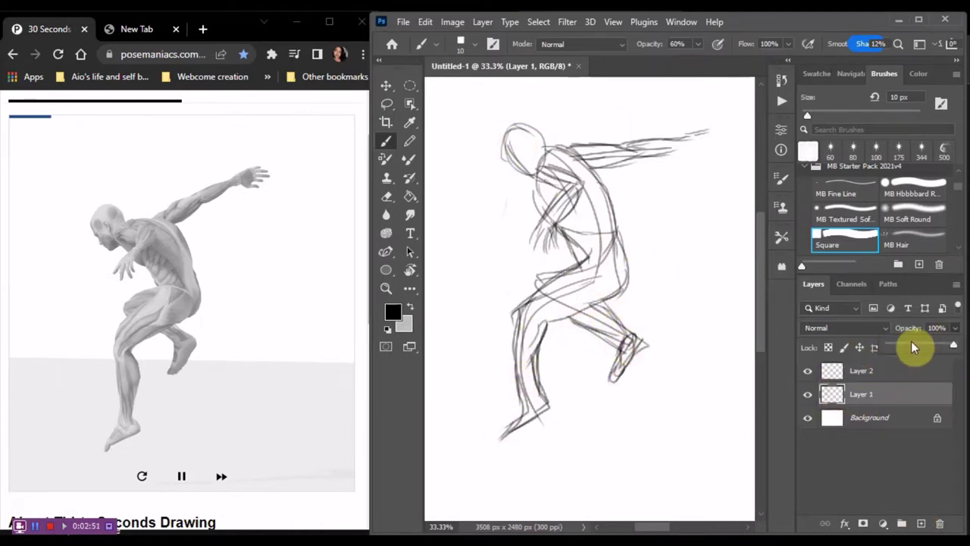
Lighten the first sketch's layer, then on Layer 2 draw the seated figure's spine, shoulders and hip curve
left_click(911, 345)
left_click(878, 370)
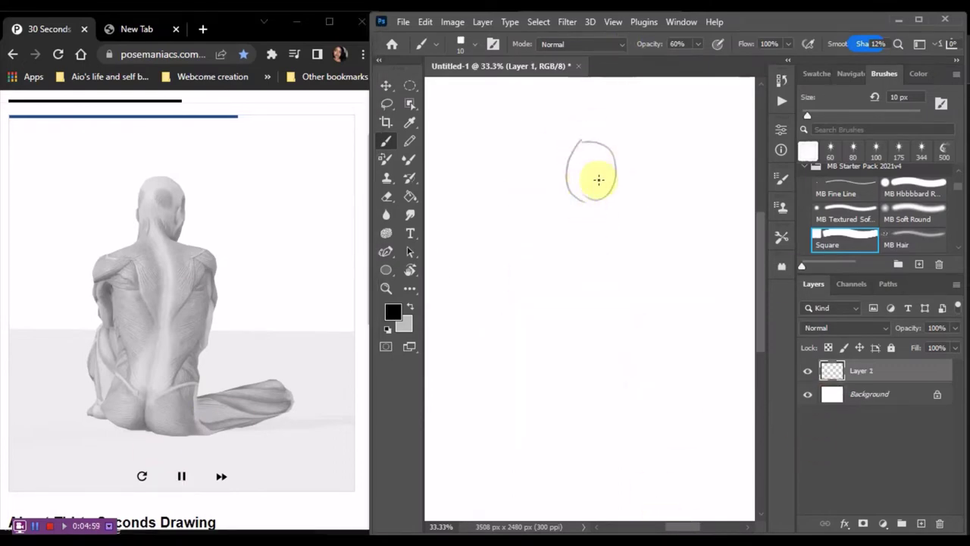
mouse_move(598, 186)
left_mouse_down()
mouse_move(583, 378)
mouse_move(576, 219)
mouse_move(524, 239)
mouse_move(650, 221)
mouse_move(653, 341)
left_mouse_up()
mouse_move(527, 241)
left_mouse_down()
mouse_move(554, 333)
mouse_move(549, 390)
left_mouse_up()
left_click_drag(579, 394, 712, 356)
mouse_move(653, 341)
left_mouse_down()
mouse_move(696, 330)
mouse_move(720, 350)
left_mouse_up()
Add the folded leg, curved left arm and hand, and the hip curve across the lower back
mouse_move(641, 382)
left_mouse_down()
mouse_move(644, 217)
mouse_move(643, 296)
left_mouse_up()
left_click_drag(549, 285, 522, 372)
mouse_move(531, 272)
left_mouse_down()
mouse_move(535, 249)
mouse_move(539, 286)
left_mouse_up()
left_click_drag(652, 266, 645, 308)
left_click_drag(540, 376, 617, 357)
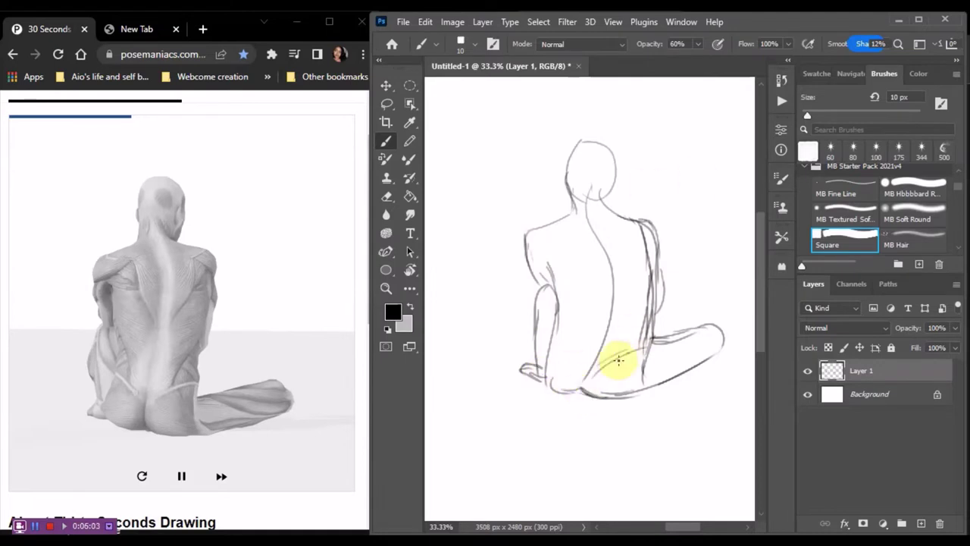
left_click_drag(553, 340, 609, 366)
Add the shoulder diagonal, neck contours and a diagonal stroke across the left hip
left_click_drag(558, 241, 607, 307)
left_click_drag(644, 251, 646, 302)
left_click_drag(612, 148, 615, 199)
left_click_drag(580, 151, 569, 170)
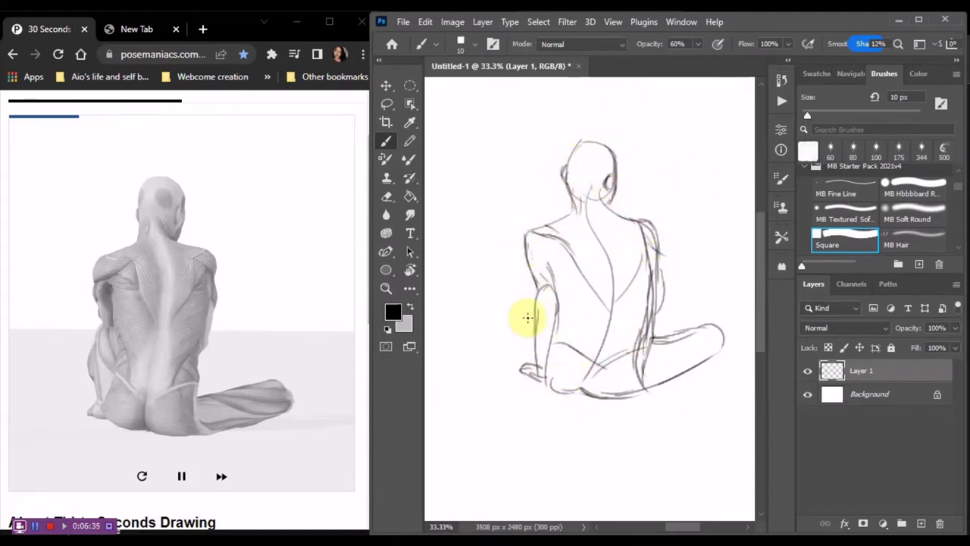
left_click_drag(594, 371, 550, 343)
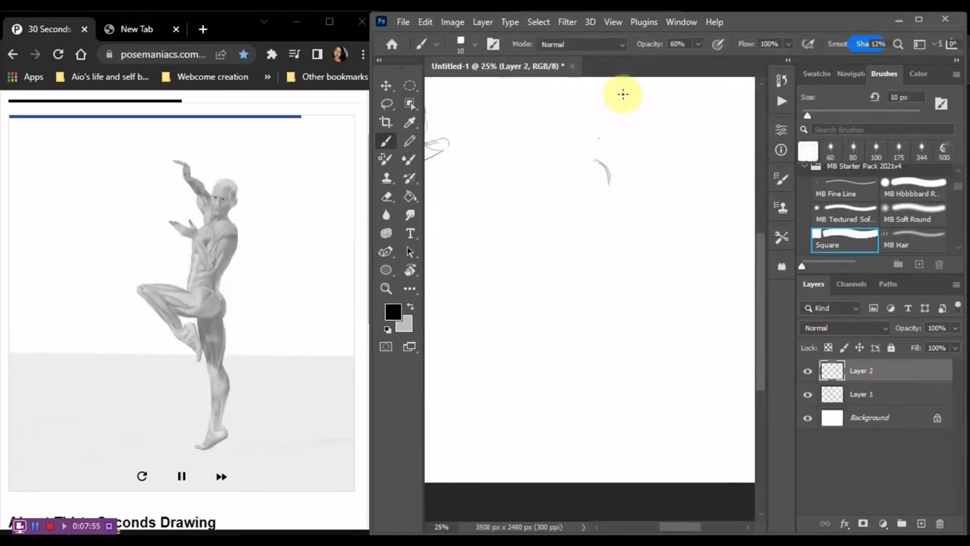
Sketch the one-legged pose: head, torso, raised knee, standing leg, shin, lifted arm and pelvis
left_click_drag(599, 152, 614, 413)
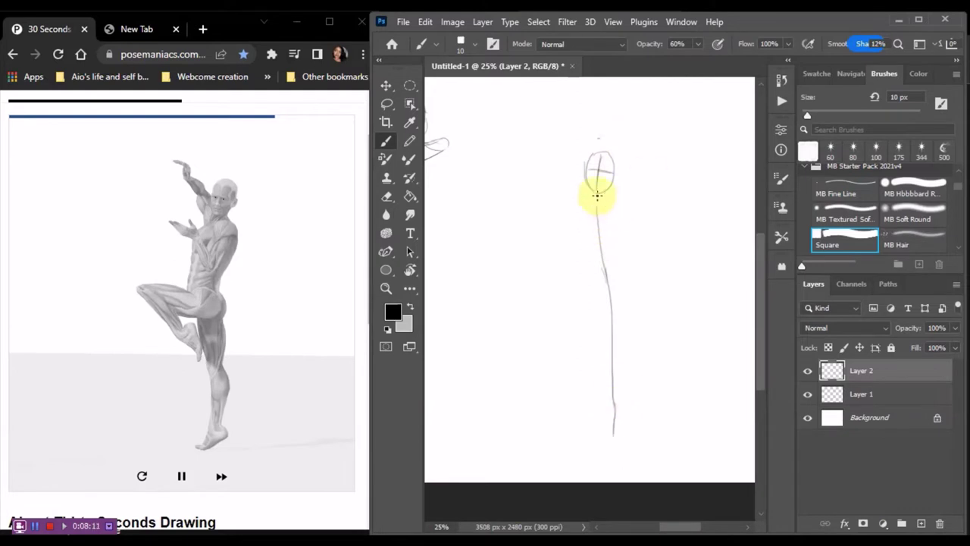
mouse_move(602, 196)
left_mouse_down()
mouse_move(617, 273)
mouse_move(589, 311)
mouse_move(524, 304)
mouse_move(591, 378)
left_mouse_up()
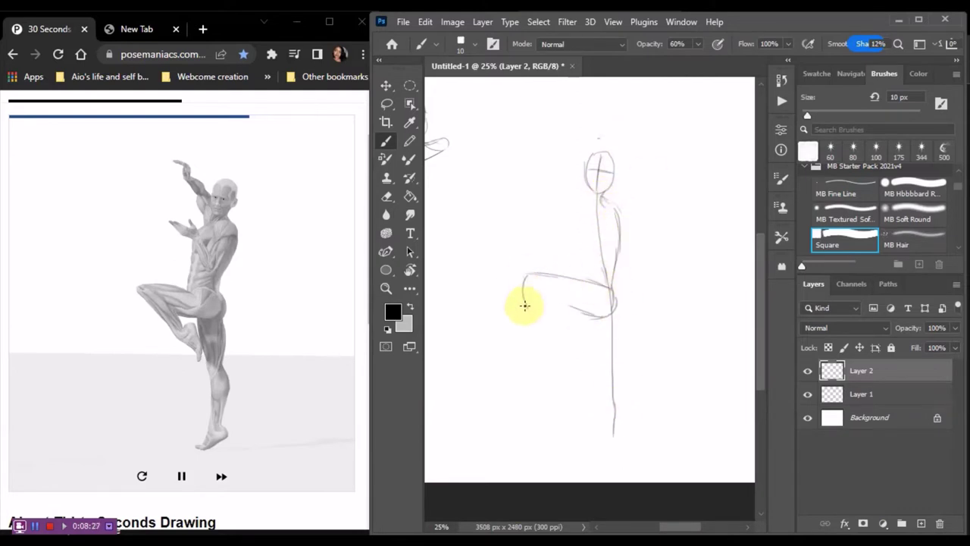
left_click_drag(585, 314, 586, 454)
left_click_drag(610, 284, 616, 320)
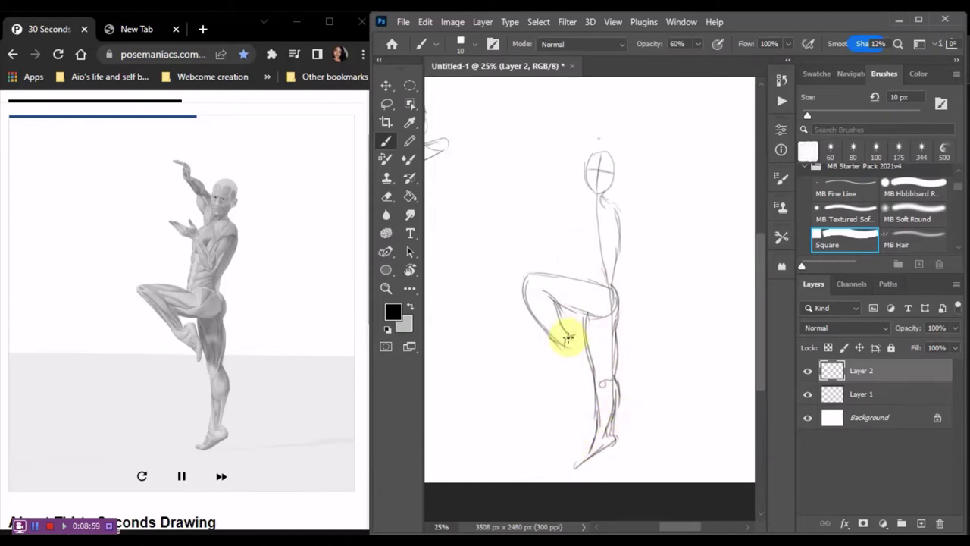
left_click_drag(566, 337, 595, 394)
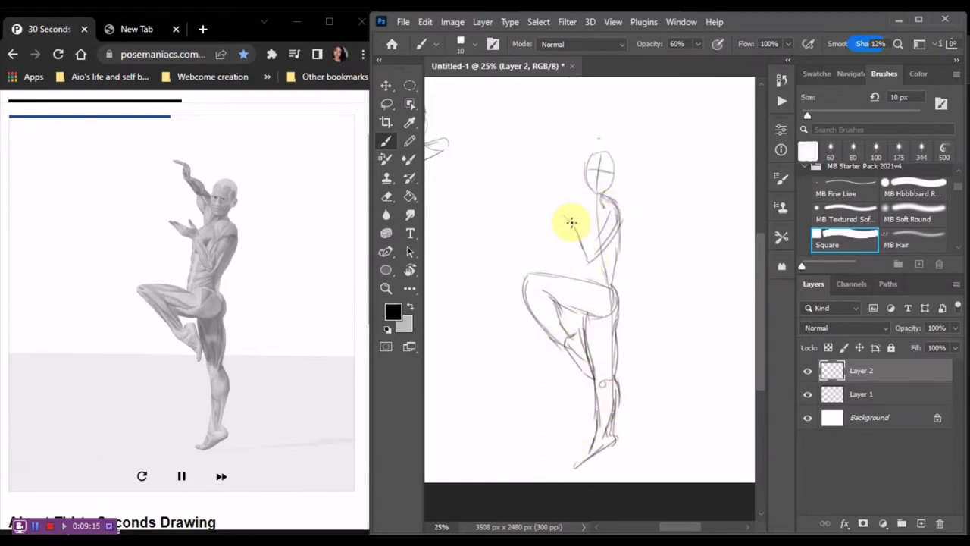
left_click_drag(582, 208, 593, 244)
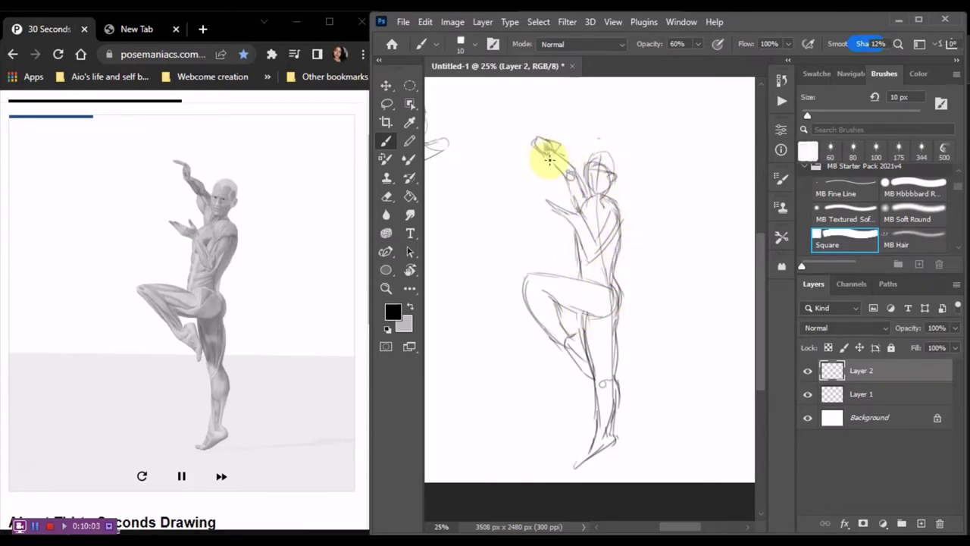
left_click_drag(580, 274, 597, 292)
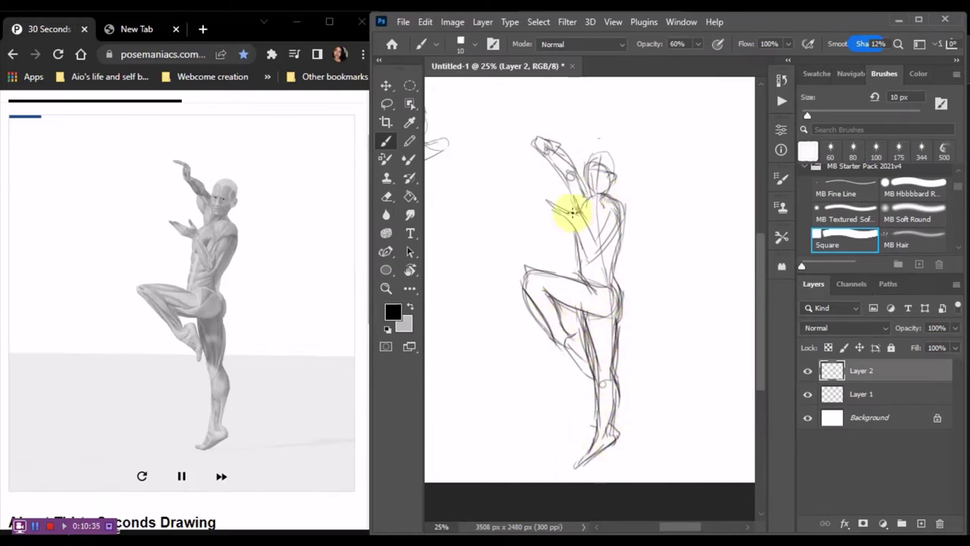
Add a new layer, lasso the one-legged sketch, and shrink it and move it left
left_click(917, 523)
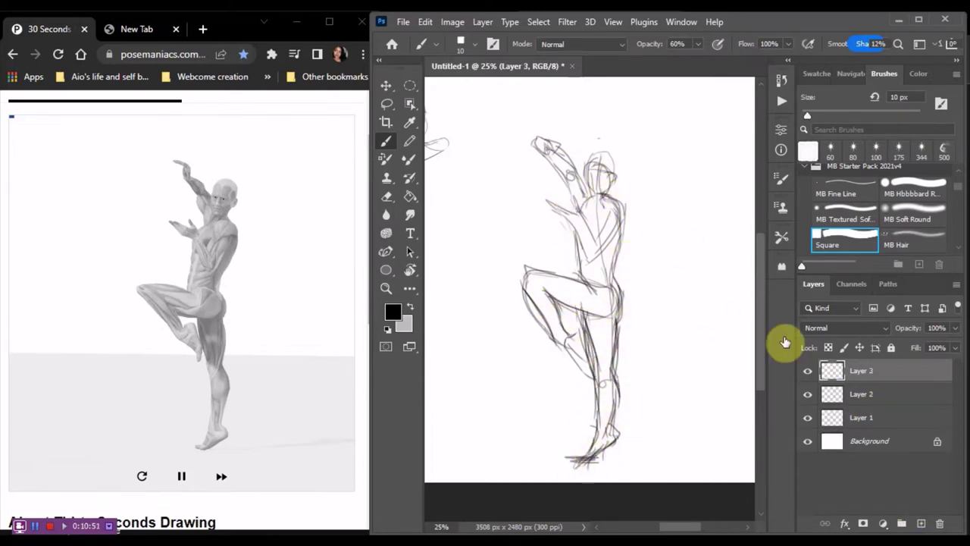
key("l")
left_click(834, 393)
mouse_move(669, 461)
left_mouse_down()
mouse_move(553, 484)
mouse_move(622, 462)
mouse_move(541, 381)
left_mouse_up()
key("ctrl+t")
key("Return")
left_click_drag(663, 526, 650, 526)
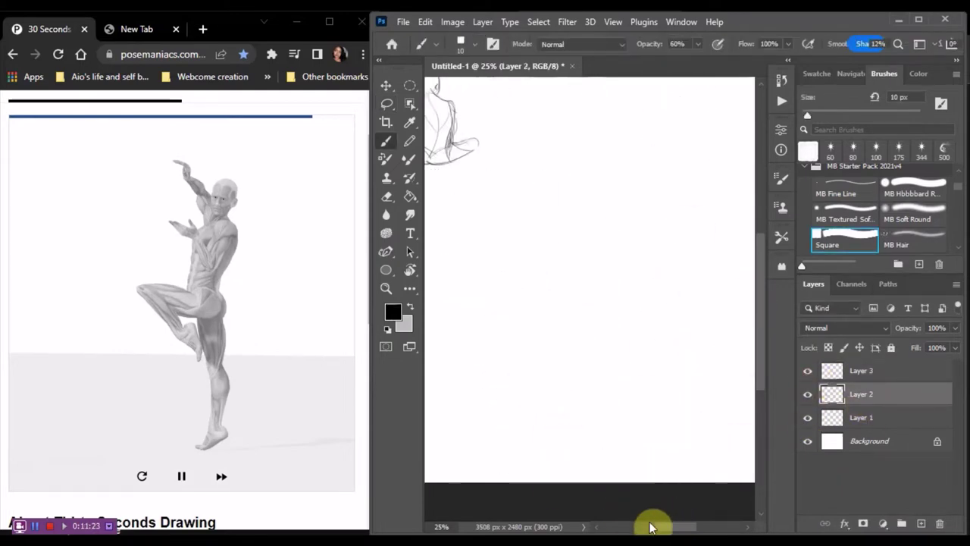
key("ctrl+t")
left_click_drag(493, 293, 516, 407)
key("Return")
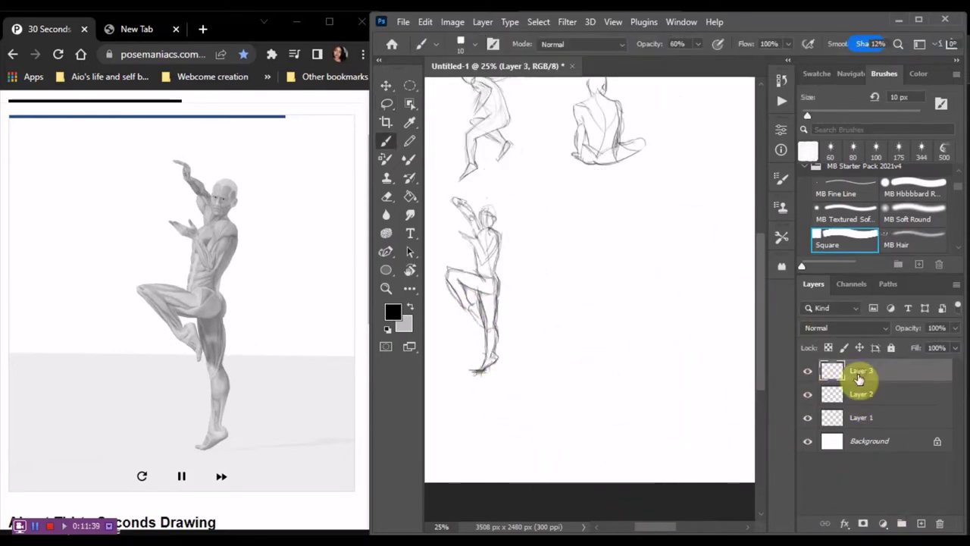
Merge the one-legged sketch down and start the crouching figure with its head oval
key("ctrl+e")
left_click(861, 371)
left_click_drag(714, 523, 677, 526)
key("b")
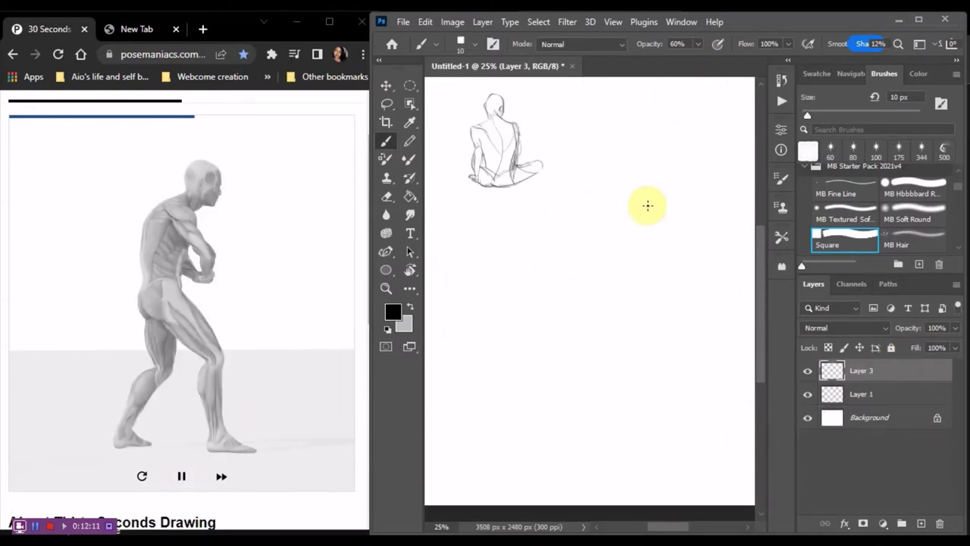
mouse_move(647, 205)
left_mouse_down()
mouse_move(636, 235)
mouse_move(584, 277)
mouse_move(589, 329)
mouse_move(640, 413)
left_mouse_up()
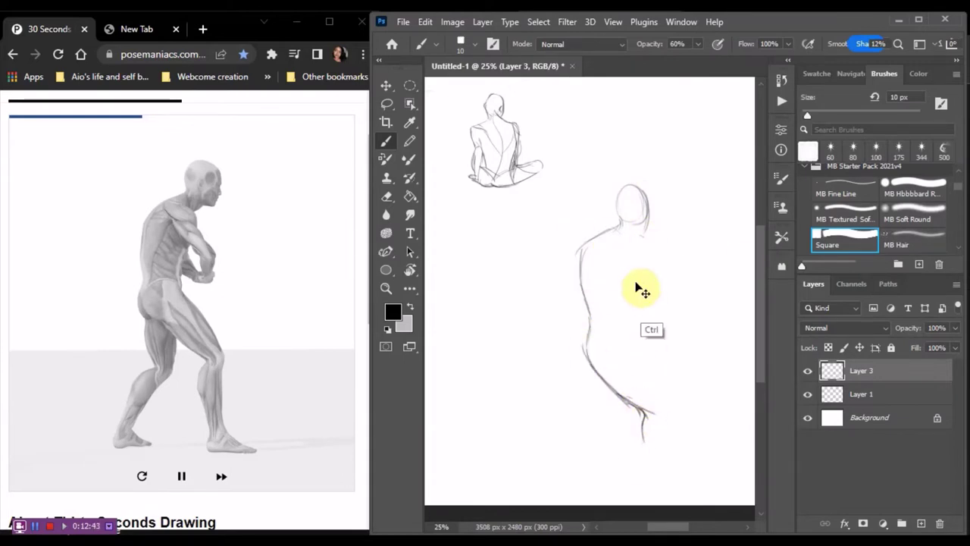
scroll(640, 281, "down", 2)
mouse_move(654, 369)
left_mouse_down()
mouse_move(649, 422)
mouse_move(686, 433)
mouse_move(675, 374)
left_mouse_up()
Squash the new sketch vertically, erase the old lower leg, and redraw hip, leg and foot lower
key("ctrl+t")
right_click(658, 233)
key("Return")
key("e")
mouse_move(613, 292)
left_mouse_down()
mouse_move(644, 369)
mouse_move(641, 310)
mouse_move(654, 389)
mouse_move(675, 429)
left_mouse_up()
key("b")
Add a shoulder stroke and draw the front and back legs with both feet
left_click_drag(638, 134, 633, 152)
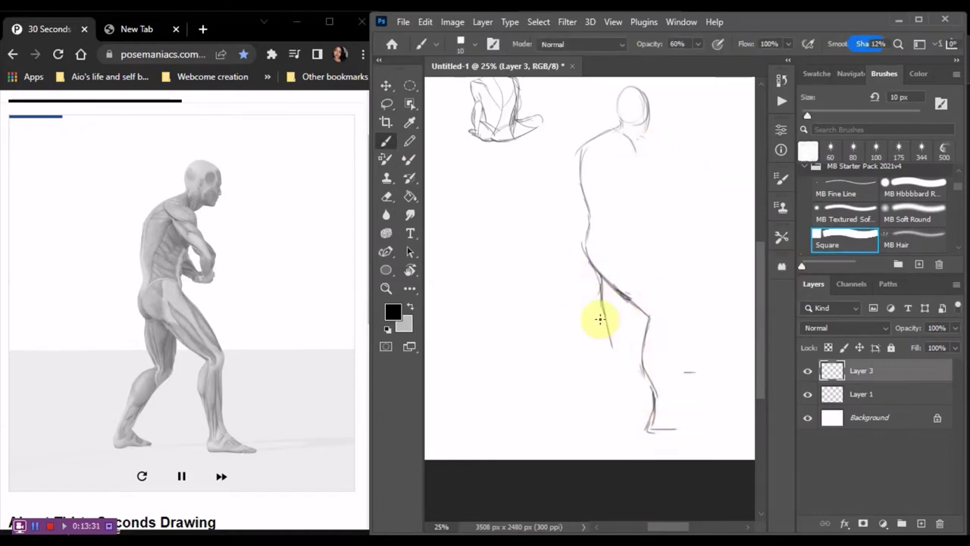
left_click_drag(626, 302, 572, 417)
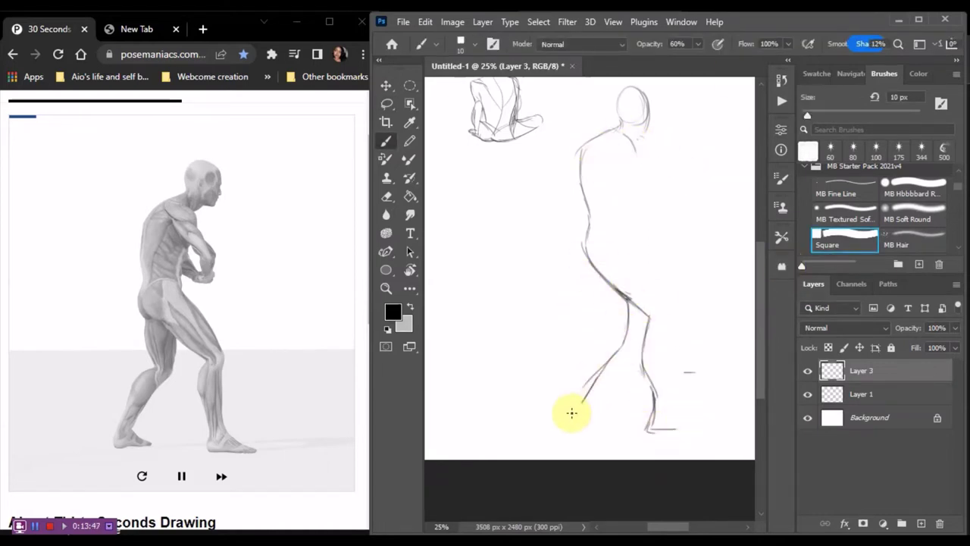
left_click_drag(645, 429, 694, 424)
left_click_drag(567, 423, 613, 421)
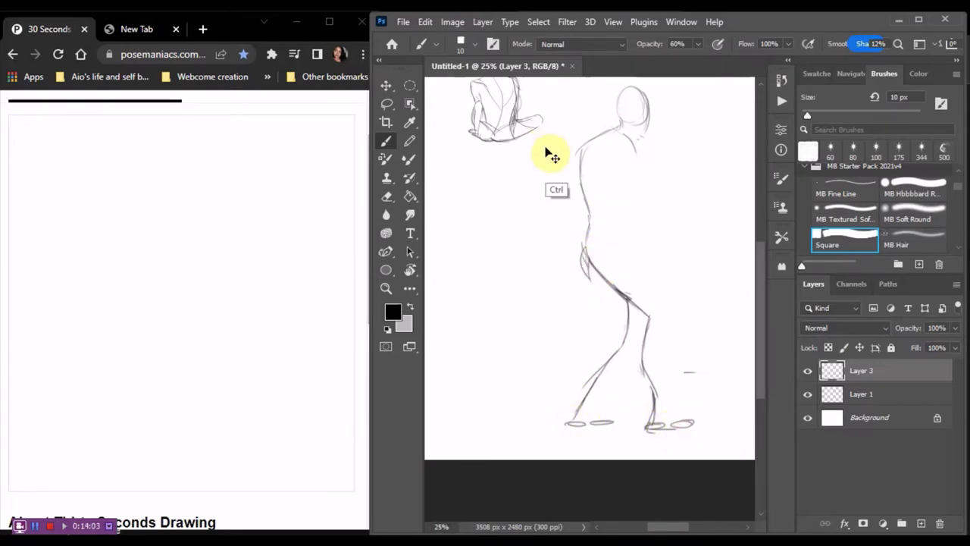
left_click_drag(595, 273, 561, 424)
left_click_drag(626, 232, 678, 368)
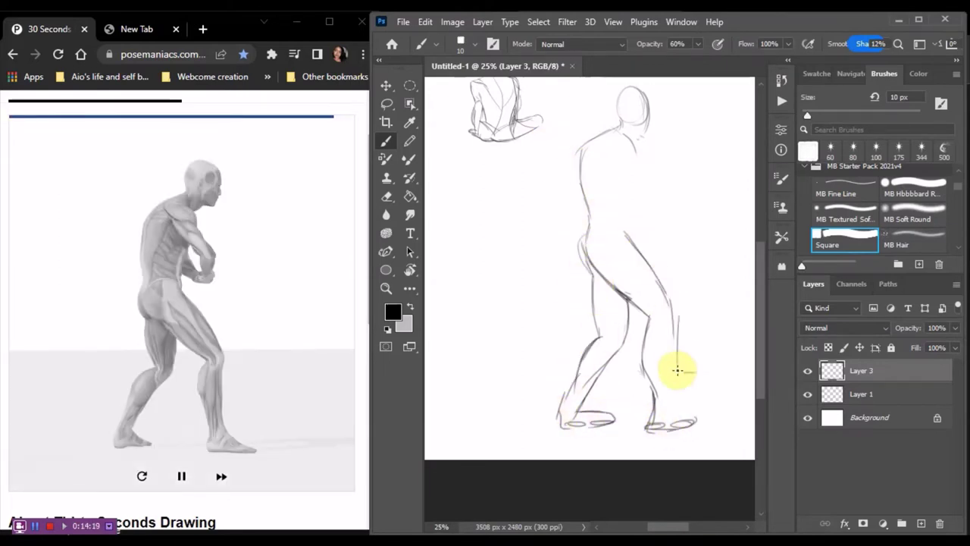
left_click_drag(673, 299, 678, 348)
Draw the back contour and forward-reaching arm, then shrink the figure and merge it into Layer 1
left_click_drag(580, 148, 660, 198)
mouse_move(604, 158)
left_mouse_down()
mouse_move(667, 221)
mouse_move(665, 231)
left_mouse_up()
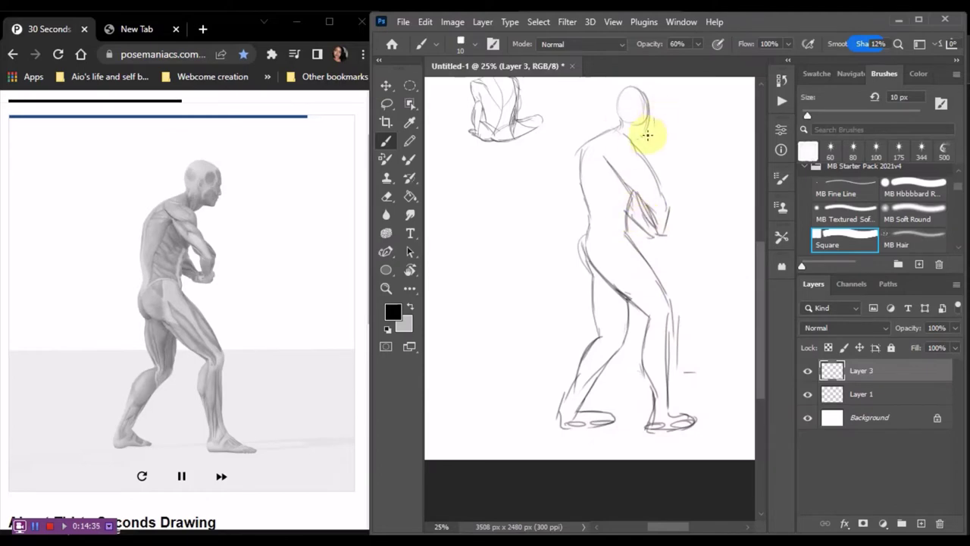
left_click_drag(639, 91, 631, 107)
left_click_drag(577, 164, 589, 270)
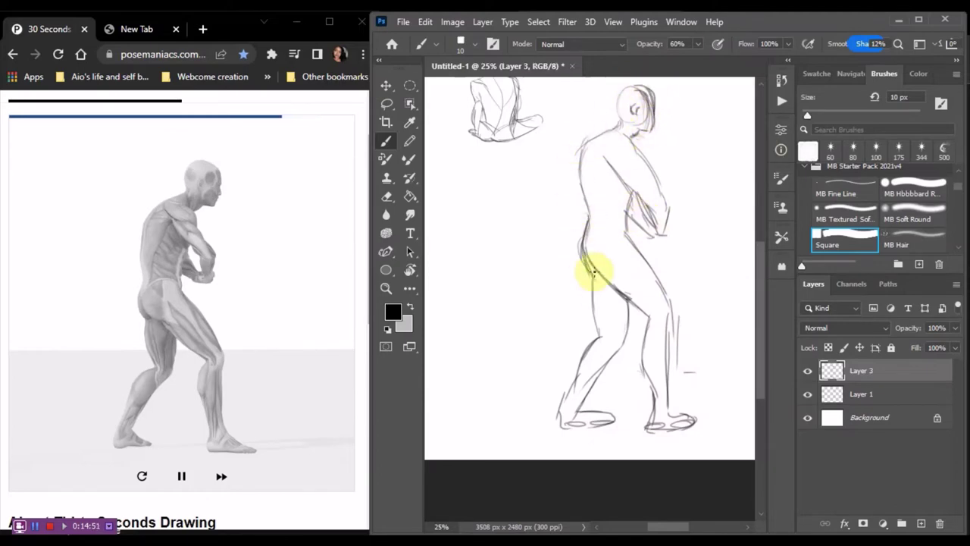
key("ctrl+t")
left_click_drag(675, 385, 687, 242)
key("Return")
key("ctrl+e")
On a fresh layer at 50% zoom, draw the head oval and curved back, undoing stray strokes
key("ctrl+shift+alt+n")
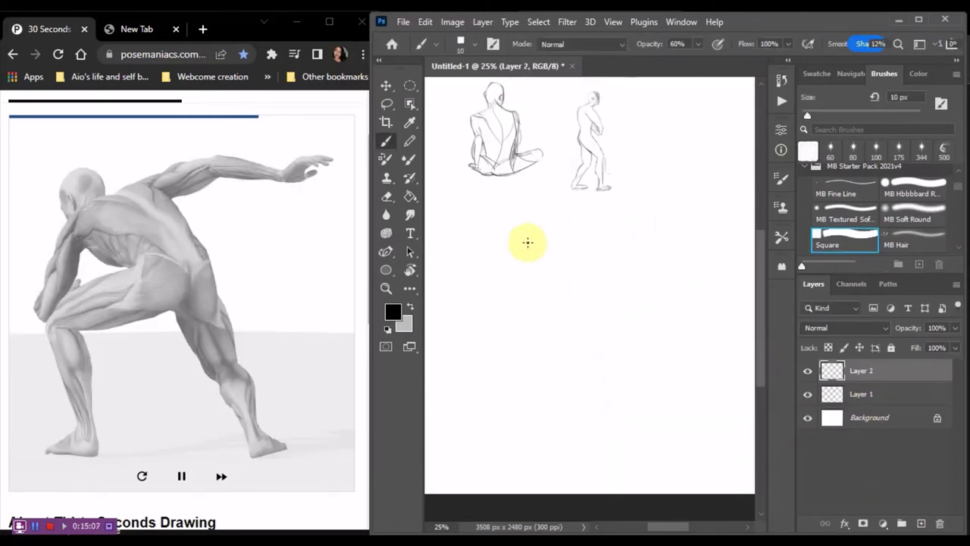
key("ctrl+plus")
mouse_move(506, 140)
left_mouse_down()
mouse_move(528, 174)
mouse_move(606, 160)
mouse_move(686, 303)
mouse_move(665, 369)
left_mouse_up()
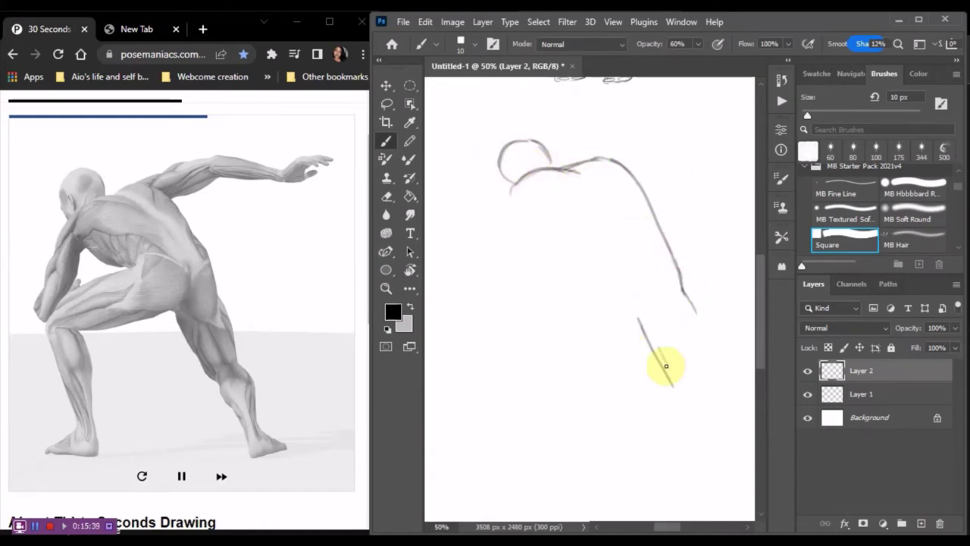
key("ctrl+z")
mouse_move(529, 225)
left_mouse_down()
mouse_move(567, 264)
mouse_move(636, 296)
mouse_move(514, 309)
mouse_move(522, 432)
mouse_move(564, 440)
left_mouse_up()
mouse_move(530, 409)
left_mouse_down()
mouse_move(509, 436)
mouse_move(538, 336)
mouse_move(654, 374)
left_mouse_up()
key("ctrl+z")
key("ctrl+z")
key("ctrl+z")
key("ctrl+z")
Redraw the lower left leg and thigh and the right leg and foot, plus more contour strokes
scroll(531, 265, "down", 1)
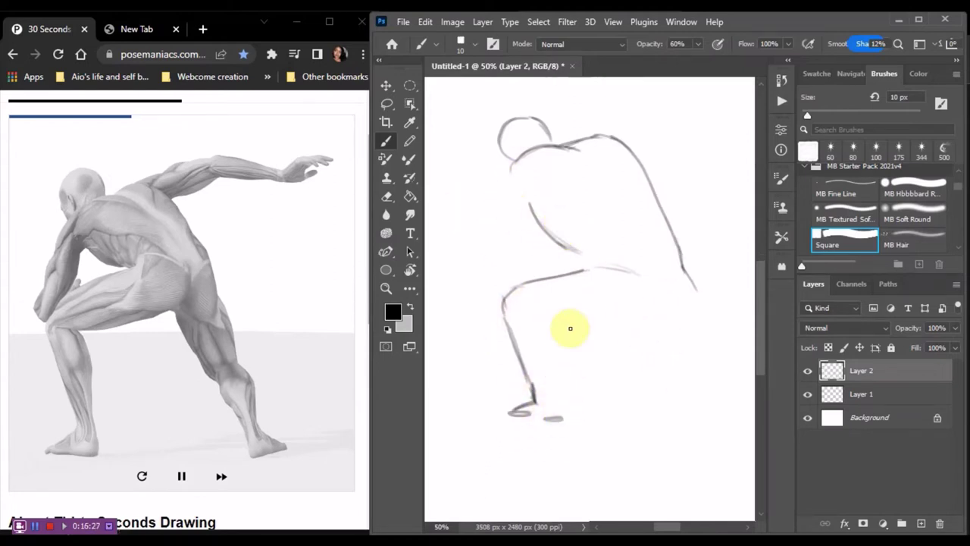
left_click_drag(523, 365, 548, 443)
mouse_move(635, 309)
left_mouse_down()
mouse_move(535, 320)
mouse_move(574, 448)
mouse_move(523, 444)
mouse_move(704, 350)
mouse_move(660, 356)
mouse_move(713, 442)
left_mouse_up()
left_click_drag(526, 198, 513, 288)
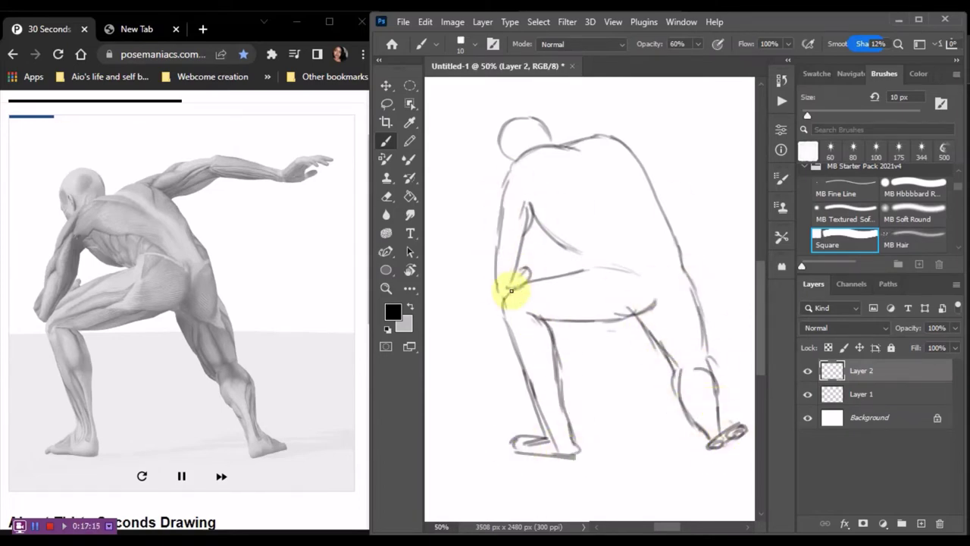
left_click_drag(606, 144, 675, 125)
left_click_drag(660, 526, 667, 525)
Add and refine the leg strokes and the arm reaching back
left_click_drag(623, 265, 589, 333)
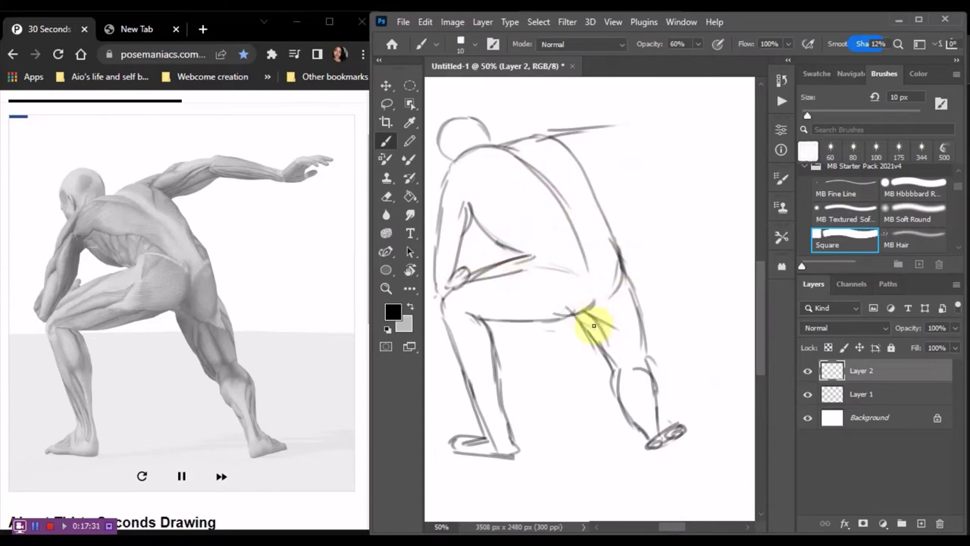
mouse_move(575, 151)
left_mouse_down()
mouse_move(624, 124)
mouse_move(692, 130)
left_mouse_up()
scroll(692, 129, "right", 2)
mouse_move(591, 121)
left_mouse_down()
mouse_move(633, 112)
mouse_move(641, 127)
left_mouse_up()
scroll(722, 362, "left", 3)
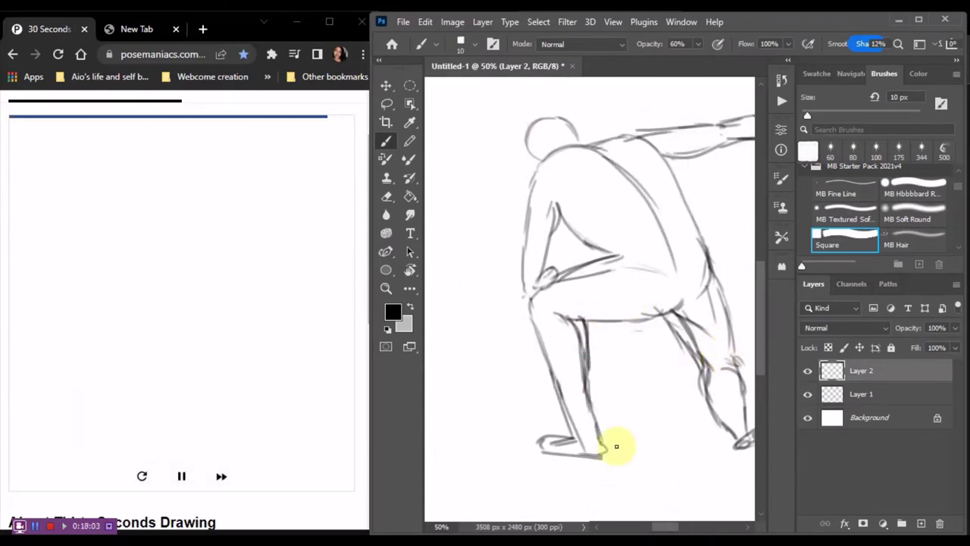
Move the bent-over figure beside the others, merge it into Layer 1, and add a fresh layer at 33.3% zoom
key("ctrl+minus")
key("ctrl+minus")
key("ctrl+minus")
left_click_drag(595, 277, 550, 277, "ctrl")
key("ctrl+e")
key("ctrl+shift+alt+n")
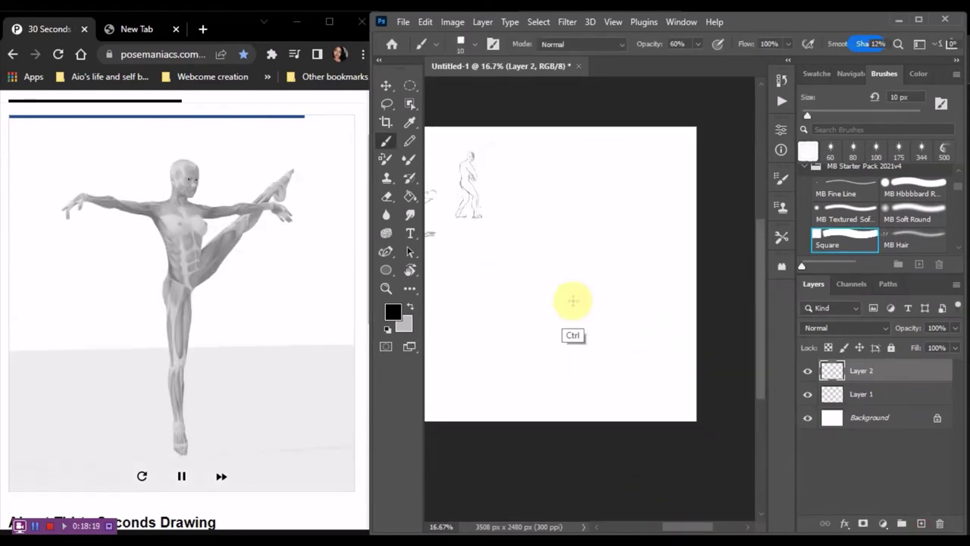
key("ctrl+plus")
key("ctrl+plus")
Draw the dancer's spine, standing leg and feet, left outstretched arm and right shoulder line
mouse_move(552, 198)
left_mouse_down()
mouse_move(567, 282)
mouse_move(558, 277)
mouse_move(561, 329)
left_mouse_up()
mouse_move(585, 297)
left_mouse_down()
mouse_move(593, 318)
mouse_move(570, 482)
left_mouse_up()
left_click_drag(582, 428, 576, 484)
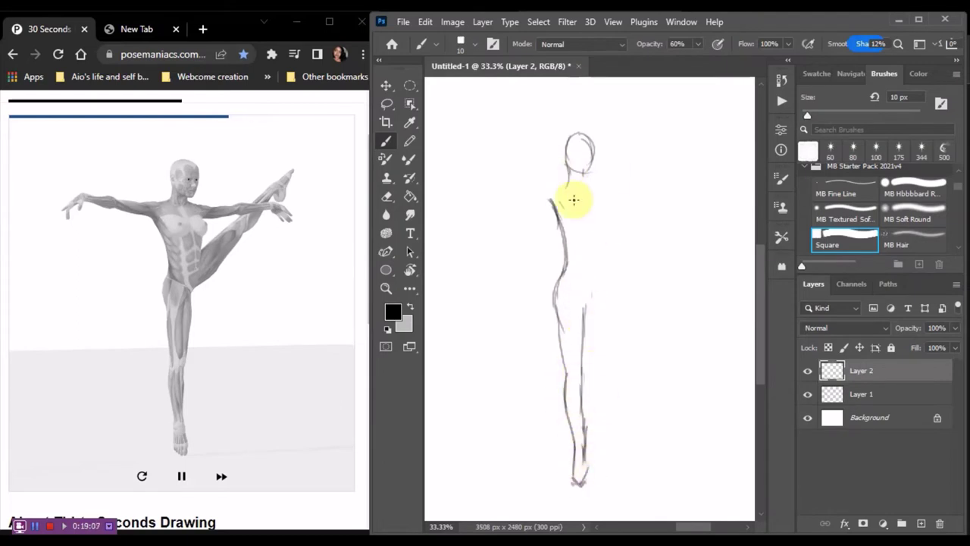
left_click_drag(562, 187, 497, 196)
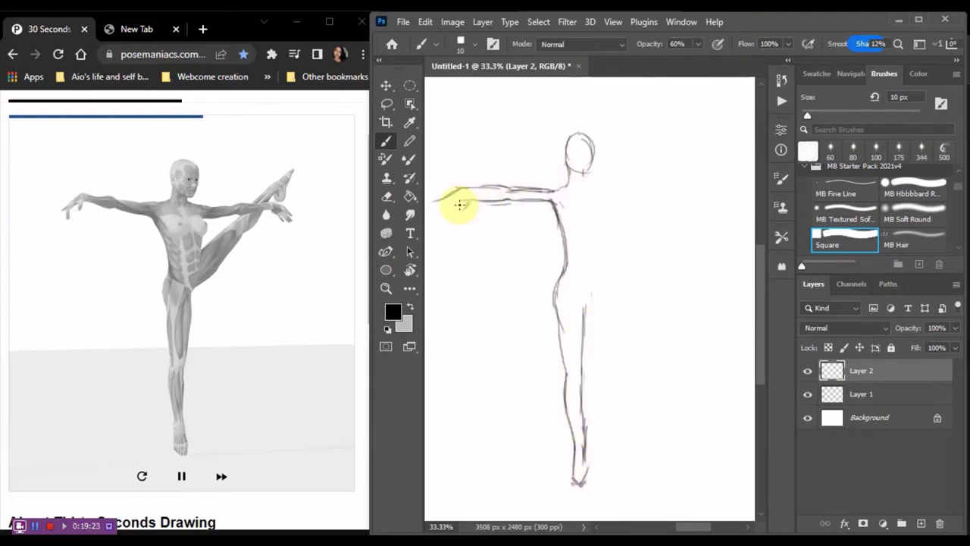
mouse_move(590, 184)
left_mouse_down()
mouse_move(633, 188)
mouse_move(599, 235)
left_mouse_up()
Draw the high-kicked leg and the extended right arm with raised hand, and darken the left hip
left_click_drag(585, 311, 633, 272)
left_click_drag(615, 198, 729, 191)
mouse_move(659, 181)
left_mouse_down()
mouse_move(720, 126)
mouse_move(706, 158)
left_mouse_up()
left_click_drag(606, 257, 663, 216)
left_click_drag(663, 220, 631, 261)
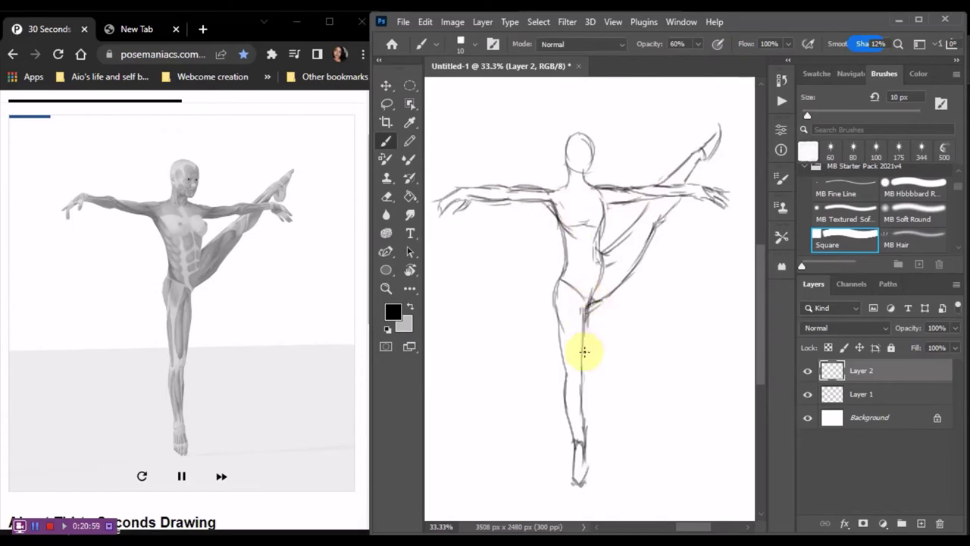
left_click_drag(554, 265, 562, 333)
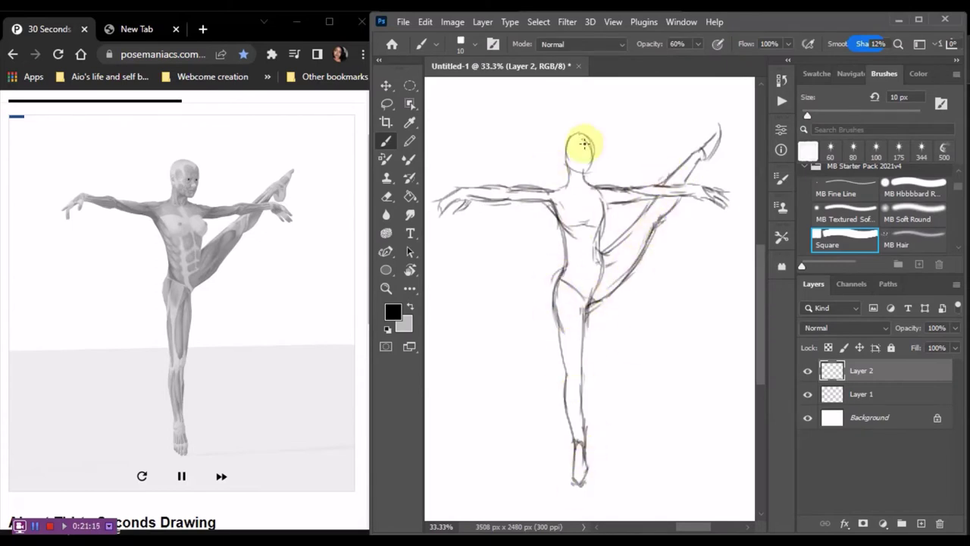
Merge the dancer sketch into Layer 1 and scale it down with Free Transform
key("ctrl+e")
key("ctrl+minus")
key("ctrl+t")
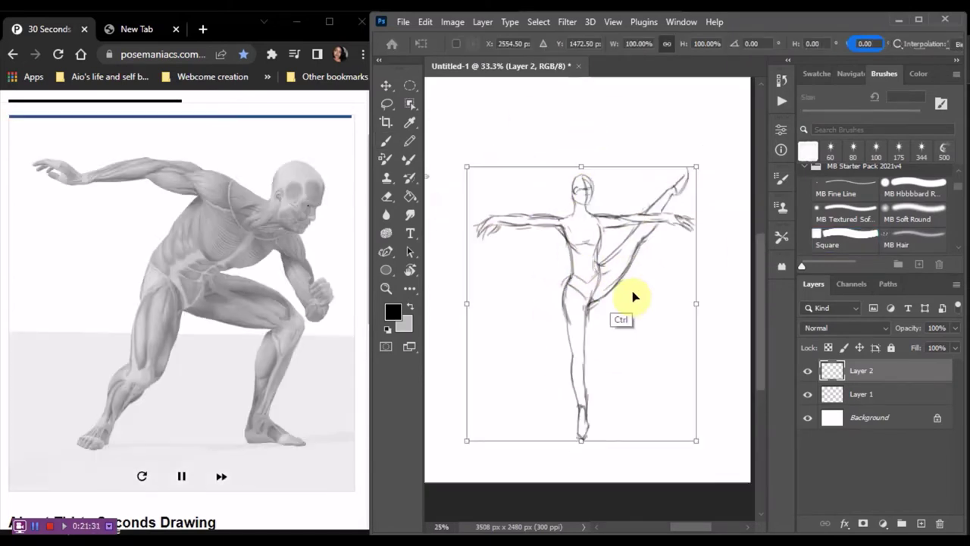
mouse_move(632, 297)
left_mouse_down()
mouse_move(561, 216)
mouse_move(649, 104)
left_mouse_up()
key("Return")
On a fresh layer at 50% zoom, sketch the crouching figure's head, shoulders and torso curve
key("ctrl+shift+alt+n")
key("ctrl+plus")
key("ctrl+plus")
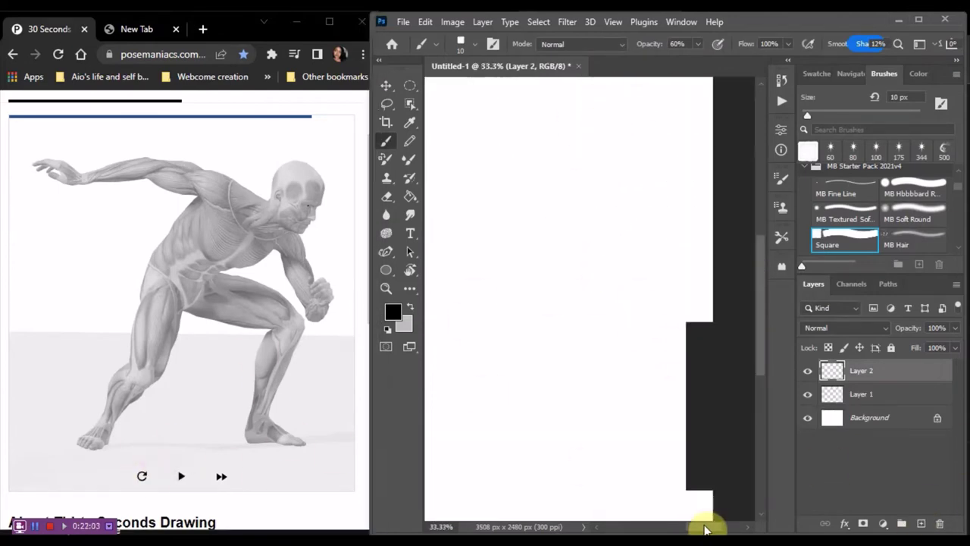
key("ctrl+plus")
mouse_move(637, 171)
left_mouse_down()
mouse_move(660, 195)
mouse_move(629, 221)
mouse_move(559, 209)
left_mouse_up()
mouse_move(663, 174)
left_mouse_down()
mouse_move(655, 231)
mouse_move(594, 311)
left_mouse_up()
left_click_drag(559, 235, 518, 313)
Add the crouching figure's back line, hips, front torso, thigh, knee and shin
left_click_drag(594, 312, 672, 350)
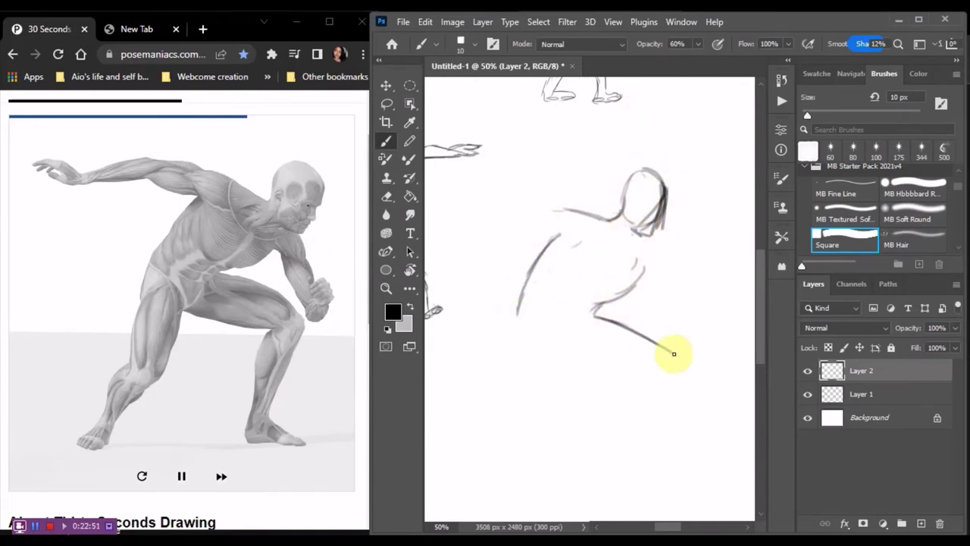
left_click_drag(563, 358, 599, 373)
mouse_move(619, 247)
left_mouse_down()
mouse_move(563, 310)
mouse_move(558, 350)
mouse_move(648, 371)
left_mouse_up()
left_click_drag(646, 373, 627, 423)
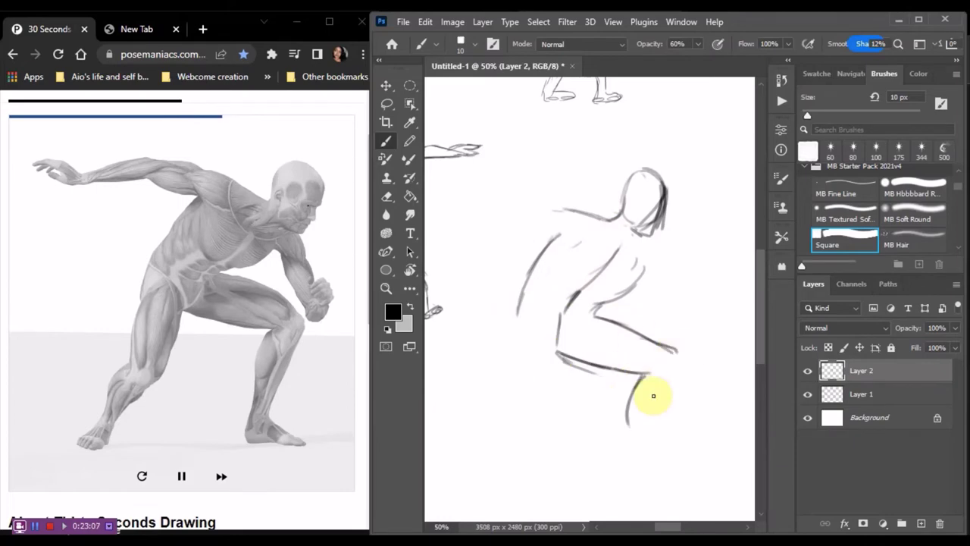
left_click_drag(667, 347, 686, 372)
key("e")
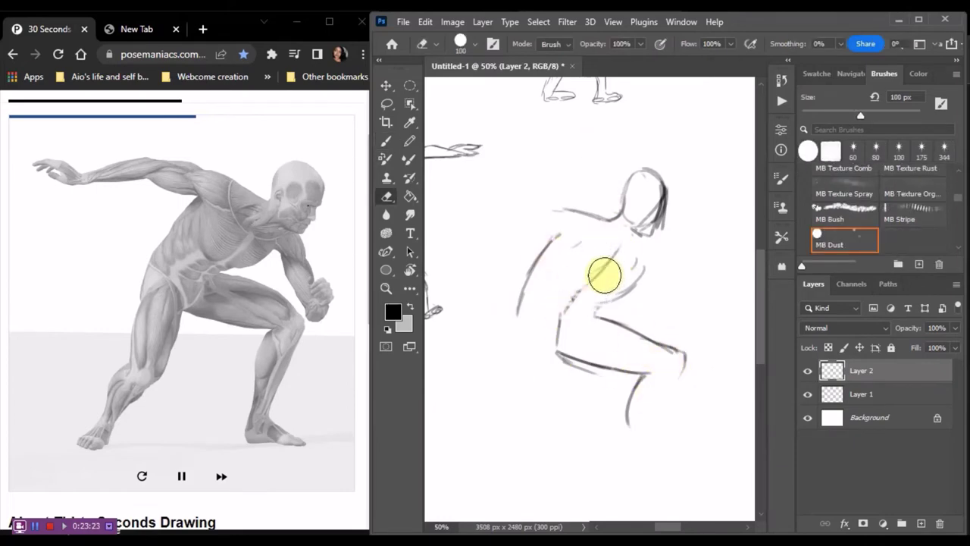
key("b")
Reinforce the shoulder, torso, thigh and shin, and draw the left leg down to the foot
left_click_drag(644, 263, 583, 312)
left_click_drag(573, 221, 664, 250)
left_click_drag(605, 280, 548, 340)
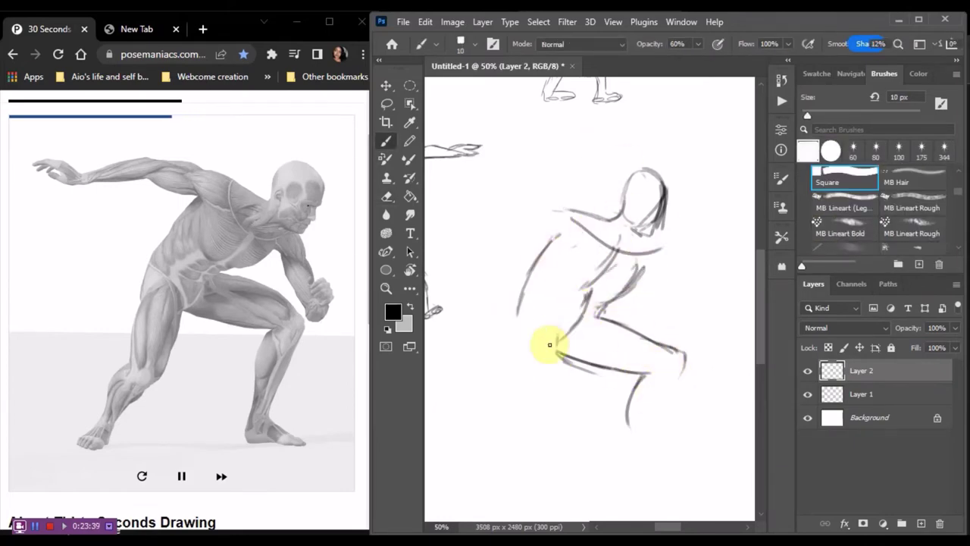
left_click_drag(684, 353, 635, 443)
left_click_drag(634, 478, 698, 481)
mouse_move(565, 379)
left_mouse_down()
mouse_move(508, 320)
mouse_move(474, 489)
left_mouse_up()
Add the clenched hand and outstretched back arm, then shade the shin and darken the head
left_click_drag(642, 231, 602, 289)
mouse_move(581, 236)
left_mouse_down()
mouse_move(563, 217)
mouse_move(589, 201)
left_mouse_up()
mouse_move(650, 245)
left_mouse_down()
mouse_move(677, 281)
mouse_move(688, 337)
left_mouse_up()
left_click_drag(697, 333, 663, 353)
left_click_drag(567, 210, 474, 201)
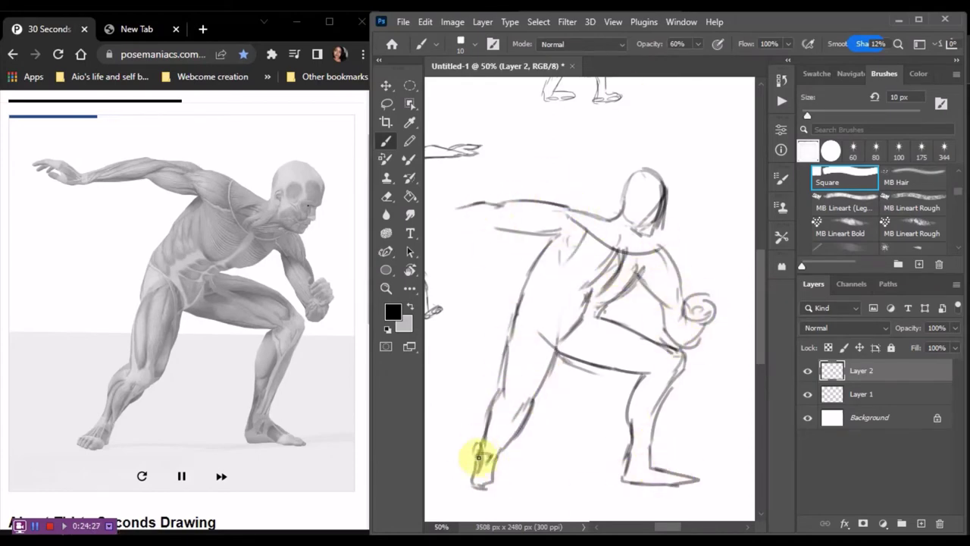
left_click_drag(677, 526, 656, 525)
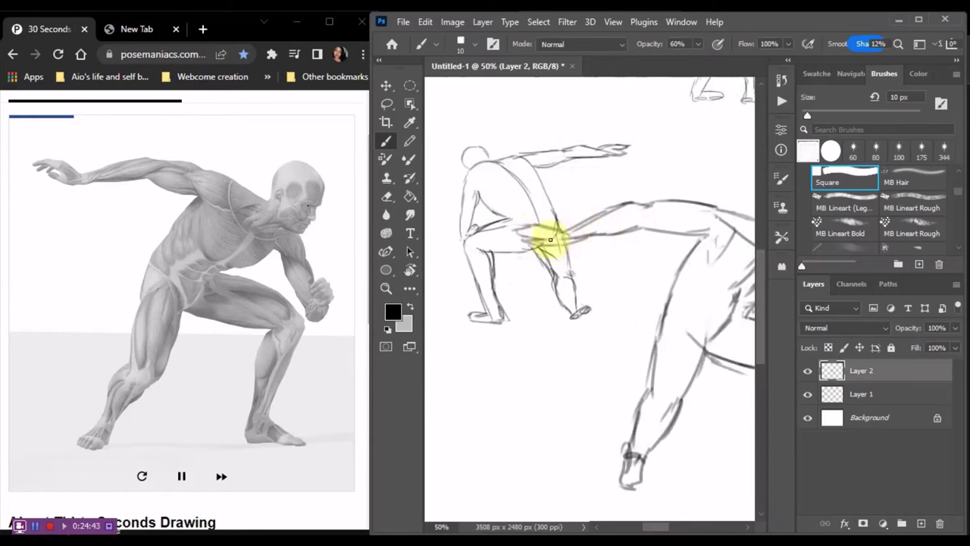
mouse_move(666, 400)
left_mouse_down()
mouse_move(649, 422)
mouse_move(525, 404)
left_mouse_up()
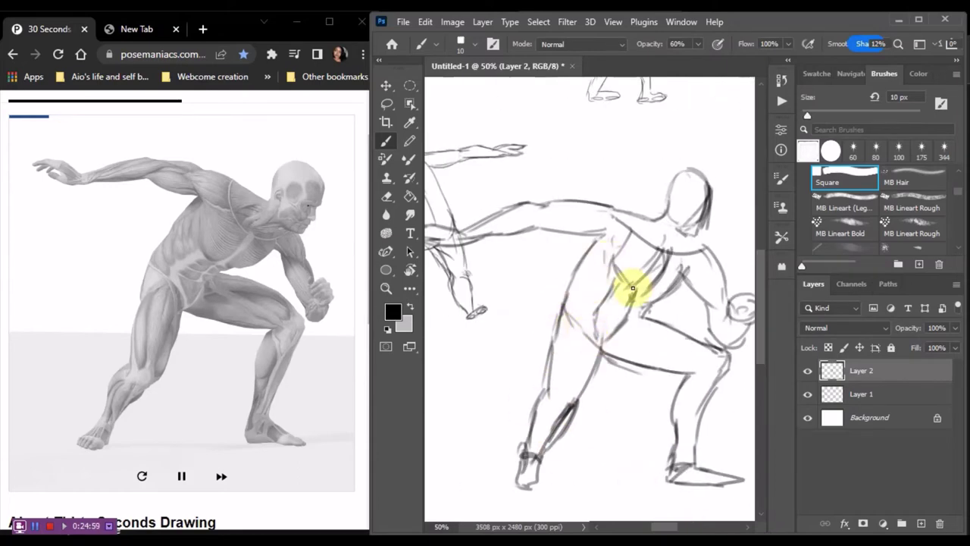
left_click_drag(702, 222, 658, 210)
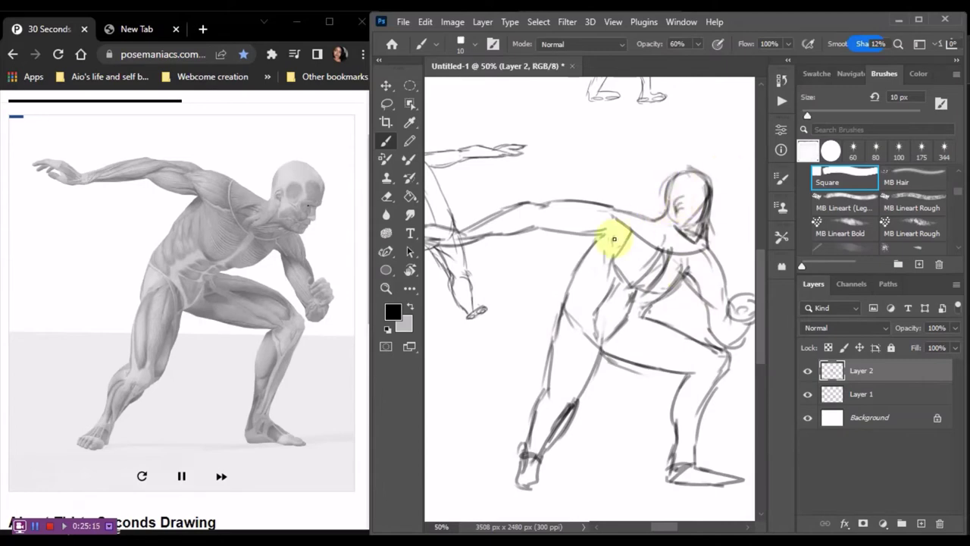
In an empty canvas area, sketch the bent-over figure's head, back, legs and feet
key("ctrl+minus")
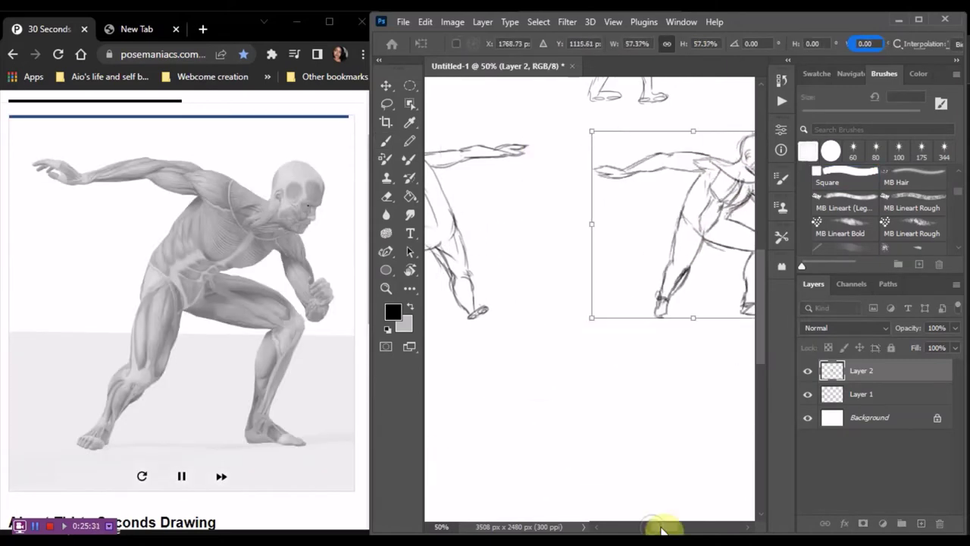
left_click_drag(649, 525, 693, 526)
key("ctrl+plus")
mouse_move(637, 137)
left_mouse_down()
mouse_move(649, 141)
mouse_move(660, 184)
mouse_move(488, 247)
left_mouse_up()
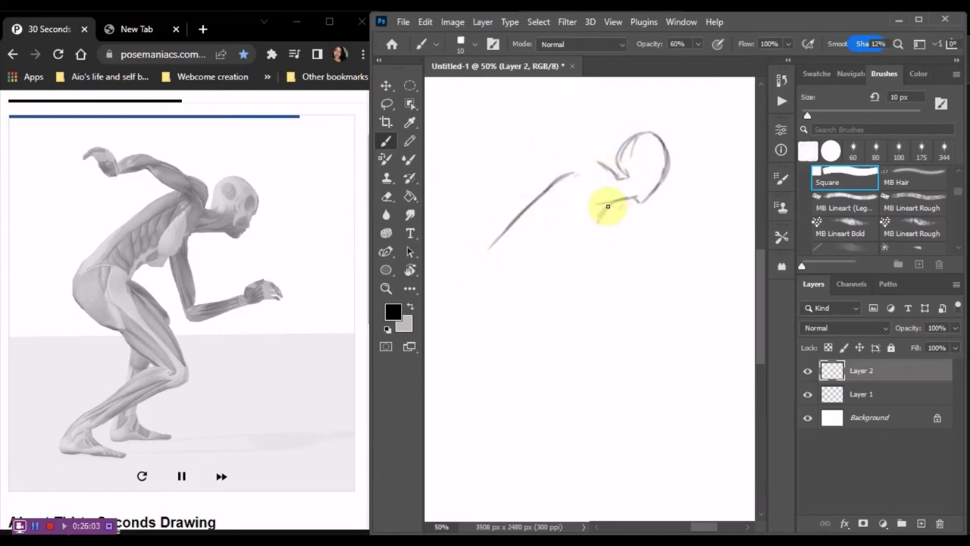
mouse_move(606, 201)
left_mouse_down()
mouse_move(595, 231)
mouse_move(540, 267)
left_mouse_up()
mouse_move(539, 267)
left_mouse_down()
mouse_move(569, 379)
mouse_move(545, 427)
left_mouse_up()
left_click_drag(569, 383, 530, 421)
left_click_drag(560, 288, 595, 322)
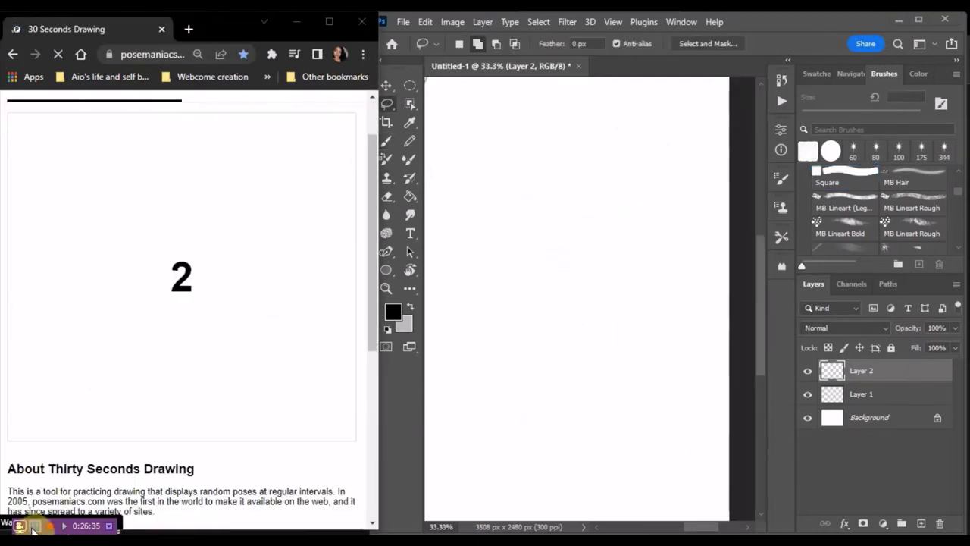
Draw the kneeling figure's head oval and adjust its size
key("b")
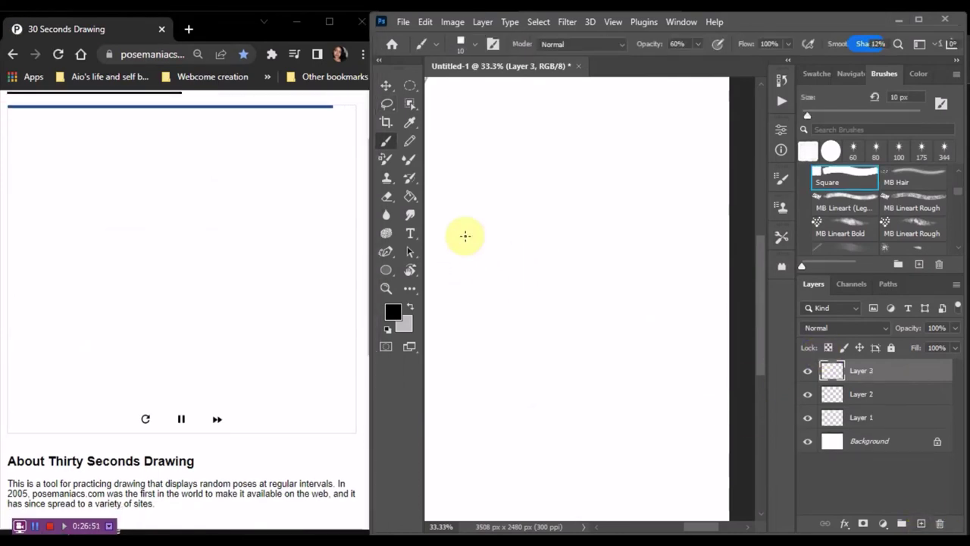
mouse_move(579, 119)
left_mouse_down()
mouse_move(634, 141)
mouse_move(559, 119)
mouse_move(598, 132)
left_mouse_up()
key("ctrl+t")
key("ctrl+z")
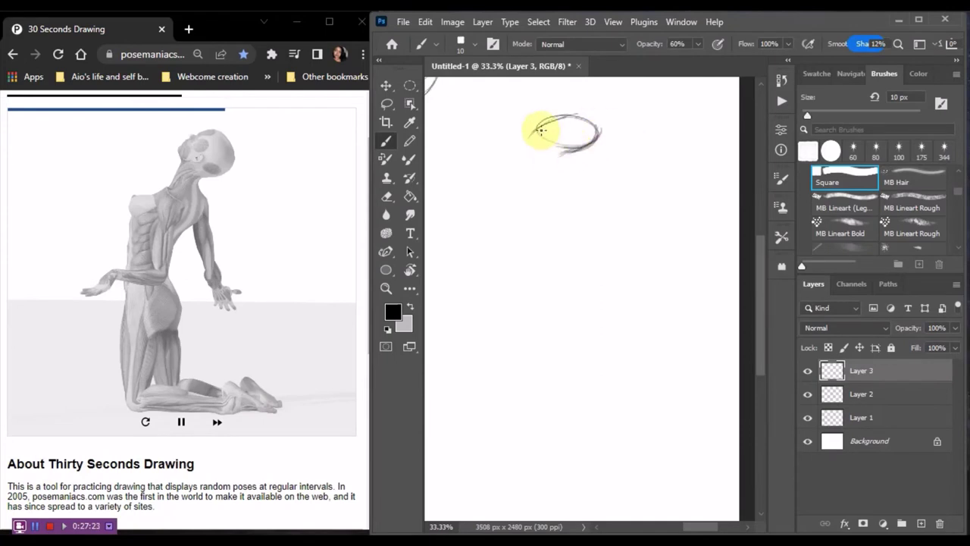
Sketch the kneeling figure's neck, wavy spine, head top and long back line
mouse_move(565, 166)
left_mouse_down()
mouse_move(556, 255)
mouse_move(494, 178)
mouse_move(507, 245)
left_mouse_up()
key("Delete")
left_click_drag(607, 123, 624, 121)
left_click_drag(582, 147, 576, 181)
mouse_move(614, 161)
left_mouse_down()
mouse_move(621, 179)
mouse_move(599, 247)
mouse_move(599, 294)
mouse_move(618, 345)
left_mouse_up()
left_click_drag(607, 121, 570, 142)
mouse_move(584, 156)
left_mouse_down()
mouse_move(538, 189)
mouse_move(547, 346)
mouse_move(538, 424)
left_mouse_up()
Add the ground line under the knees and shape the foot's sole, toes and top
left_click_drag(529, 426, 648, 432)
left_click_drag(572, 399, 650, 413)
left_click_drag(653, 395, 706, 434)
left_click_drag(656, 397, 652, 425)
left_click_drag(672, 391, 717, 430)
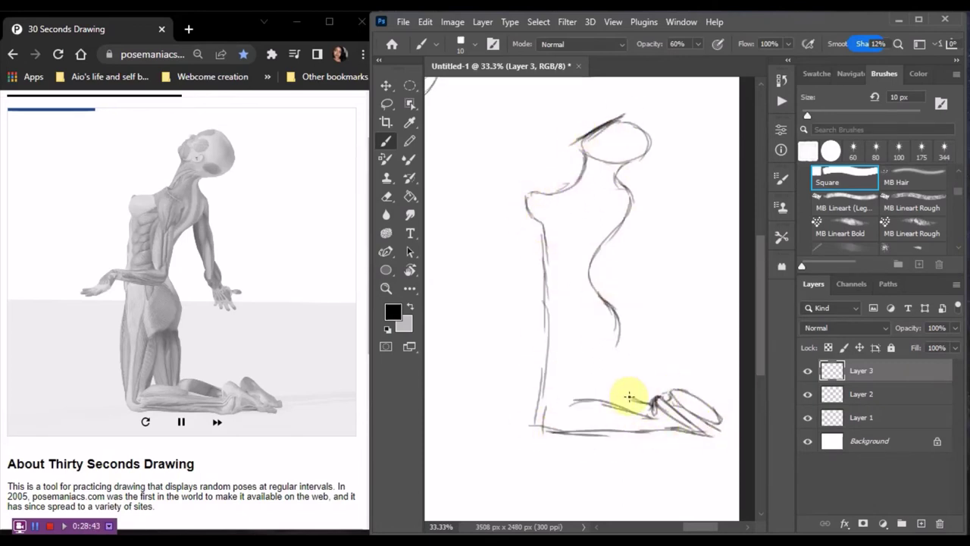
Refine the lower back curve, draw the hanging arm, and reinforce the neck and back
left_click_drag(599, 291, 603, 341)
left_click_drag(610, 297, 617, 345)
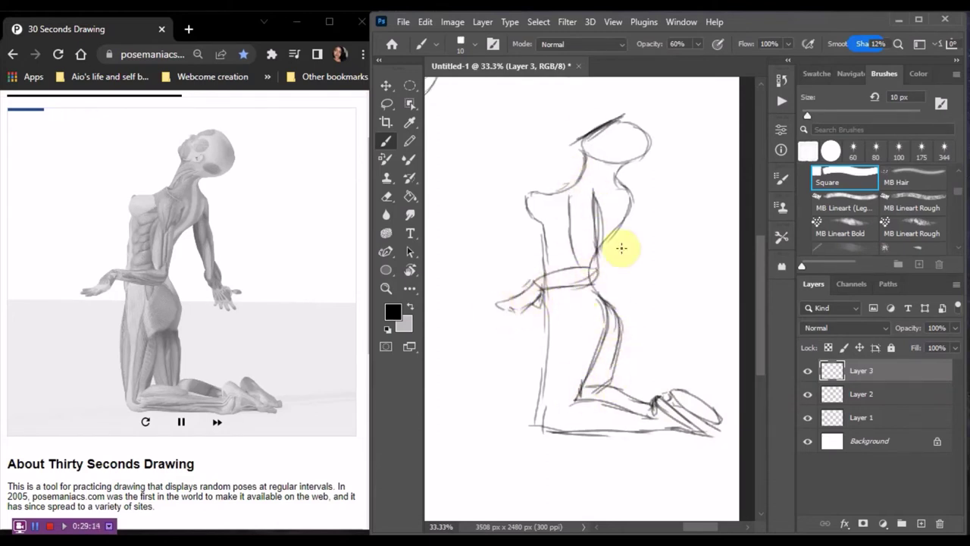
left_click_drag(626, 201, 642, 262)
left_click_drag(622, 228, 652, 284)
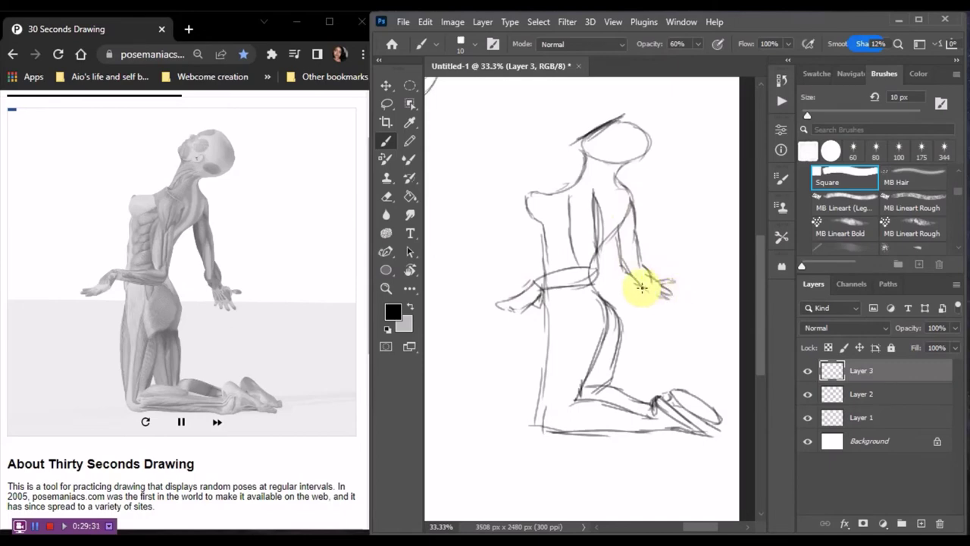
left_click_drag(622, 116, 531, 222)
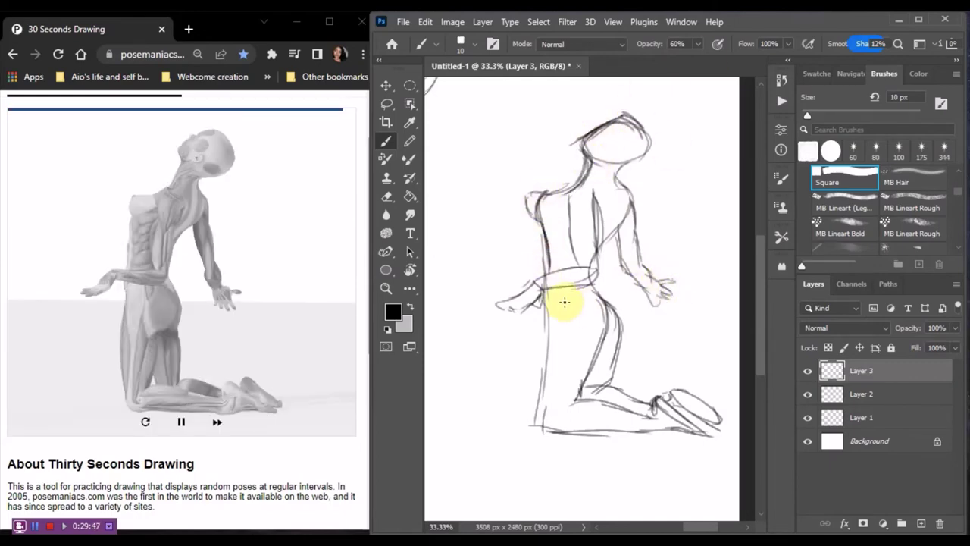
Shrink the kneeling sketch, move it up-right, and begin a back-view figure's shoulder line
key("ctrl+t")
left_click_drag(723, 438, 621, 325)
key("Return")
mouse_move(563, 172)
left_mouse_down()
mouse_move(638, 119)
mouse_move(576, 156)
mouse_move(593, 119)
mouse_move(567, 150)
mouse_move(678, 214)
left_mouse_up()
scroll(655, 289, "left", 3)
key("ctrl+plus")
scroll(587, 227, "down", 1)
left_click_drag(576, 173, 525, 204)
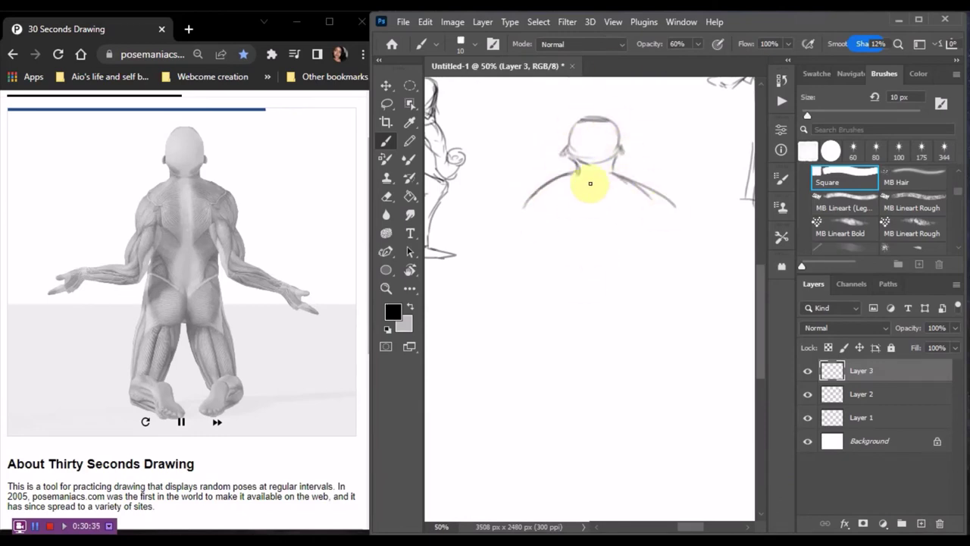
Delete the back-view layer, add a new layer, and draw the wide-stance figure's head, shoulders and spine
left_click_drag(612, 169, 678, 214)
left_click_drag(861, 370, 939, 523)
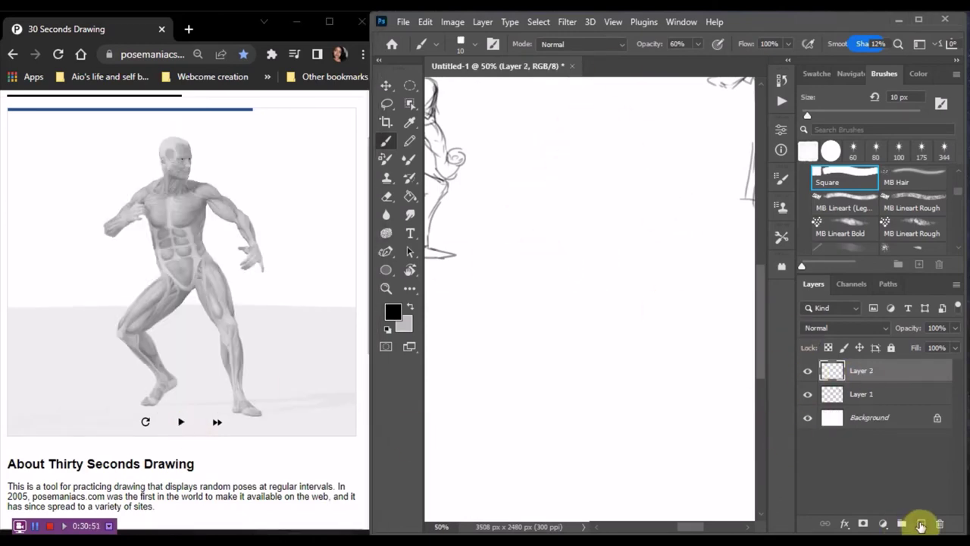
left_click(920, 522)
mouse_move(623, 135)
left_mouse_down()
mouse_move(635, 190)
mouse_move(682, 209)
left_mouse_up()
mouse_move(612, 191)
left_mouse_down()
mouse_move(557, 215)
mouse_move(635, 303)
left_mouse_up()
left_click_drag(659, 233, 690, 331)
Sketch the torso sides, hips and waist, and both outstretched arms
left_click_drag(570, 248, 610, 329)
left_click_drag(691, 318, 663, 379)
mouse_move(671, 382)
left_mouse_down()
mouse_move(611, 335)
mouse_move(556, 398)
left_mouse_up()
scroll(557, 228, "down", 2)
mouse_move(565, 176)
left_mouse_down()
mouse_move(526, 238)
mouse_move(617, 216)
left_mouse_up()
left_click_drag(670, 173, 733, 221)
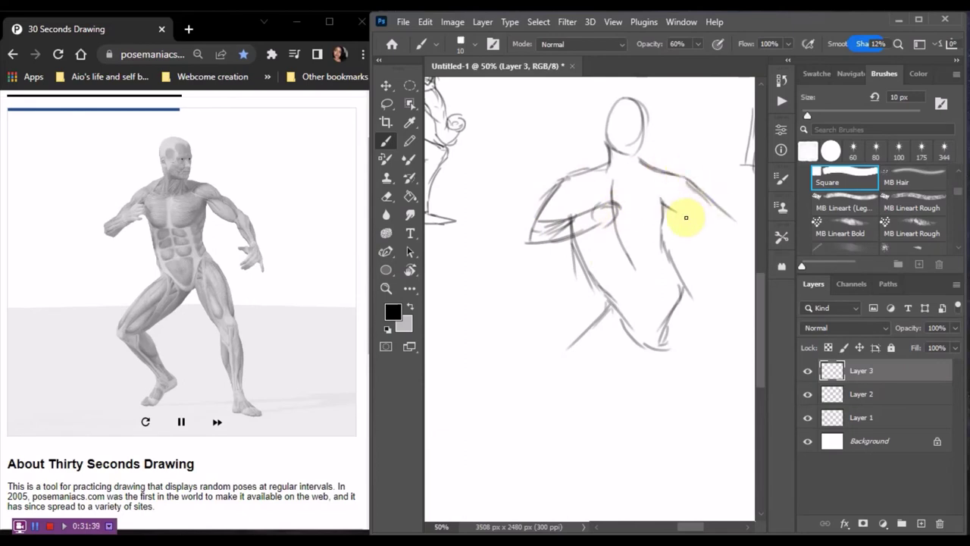
Draw the wide-set legs with the forward foot, second foot and lower right leg
left_click_drag(643, 338, 529, 402)
scroll(560, 398, "down", 5)
mouse_move(577, 335)
left_mouse_down()
mouse_move(615, 394)
mouse_move(562, 452)
left_mouse_up()
left_click_drag(589, 403, 568, 448)
left_click_drag(695, 526, 705, 526)
mouse_move(606, 228)
left_mouse_down()
mouse_move(660, 325)
mouse_move(641, 371)
left_mouse_up()
left_click_drag(653, 311, 665, 386)
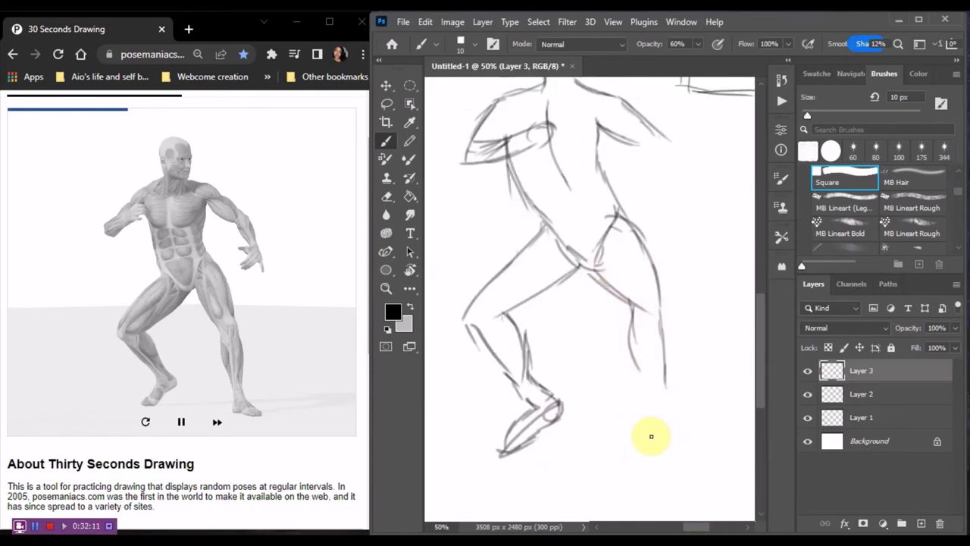
mouse_move(652, 447)
left_mouse_down()
mouse_move(682, 458)
mouse_move(714, 448)
left_mouse_up()
left_click_drag(648, 311, 650, 427)
Add the right thigh, redraw the shoulder line, outline torso and chest, then check the full figure
scroll(656, 303, "up", 3)
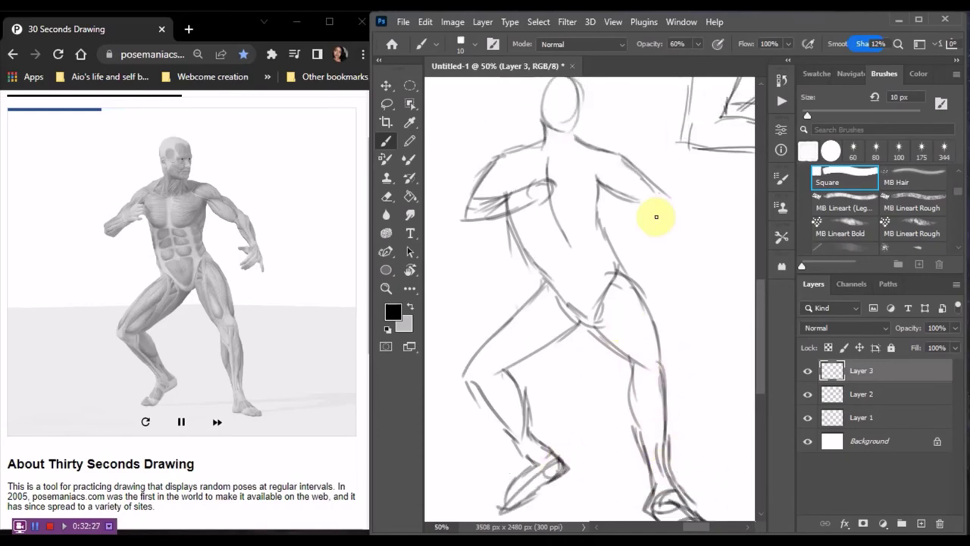
left_click_drag(606, 176, 616, 337)
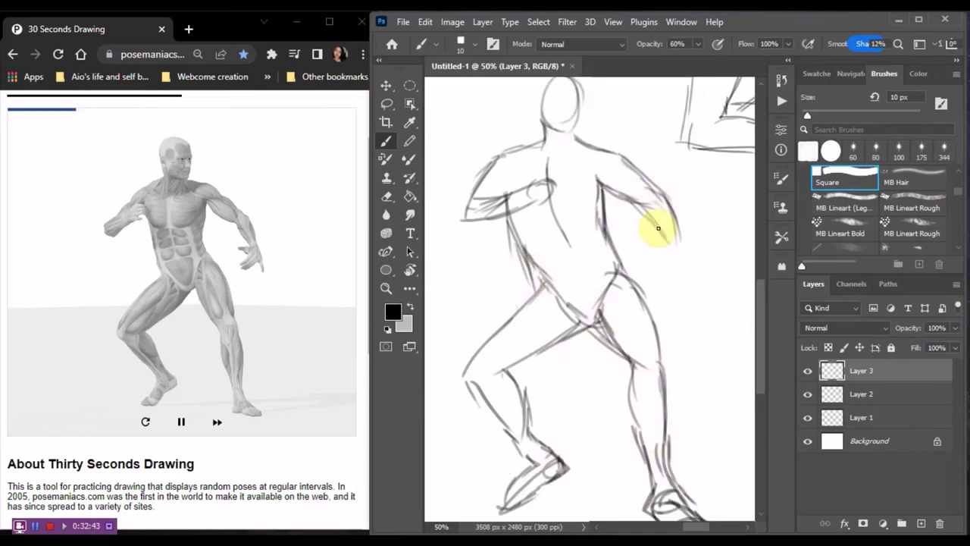
left_click_drag(517, 152, 613, 156)
left_click_drag(565, 220, 567, 275)
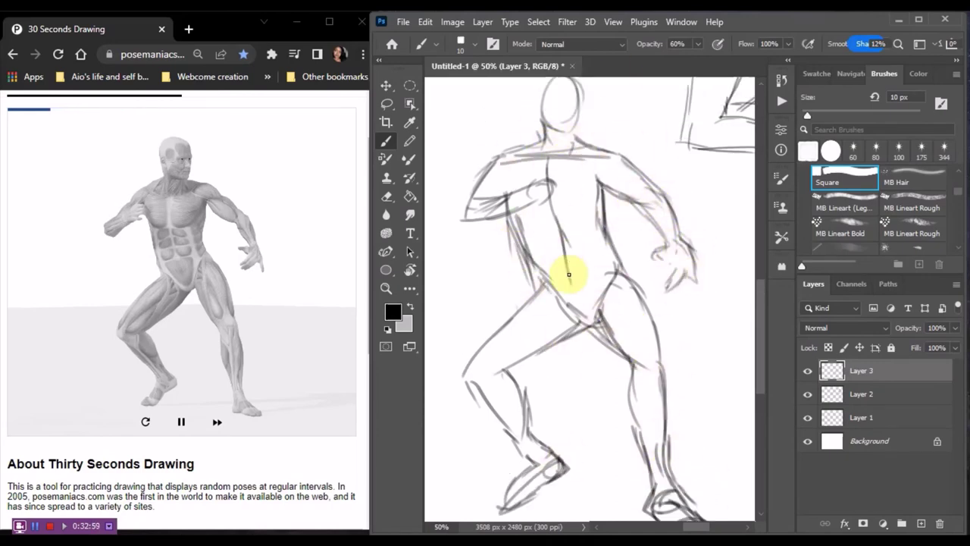
left_click_drag(606, 185, 556, 210)
mouse_move(568, 330)
left_mouse_down()
mouse_move(522, 382)
mouse_move(526, 454)
left_mouse_up()
key("ctrl+minus")
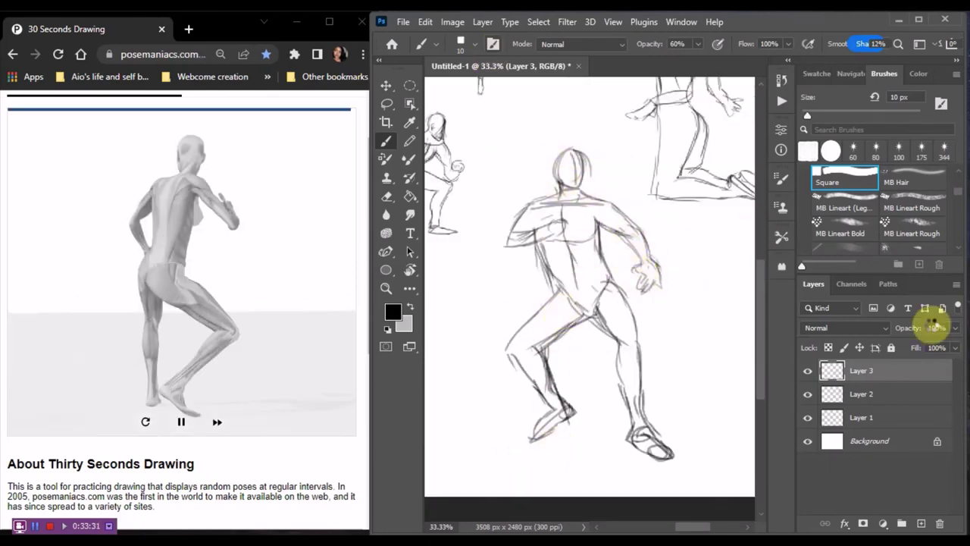
key("ctrl+plus")
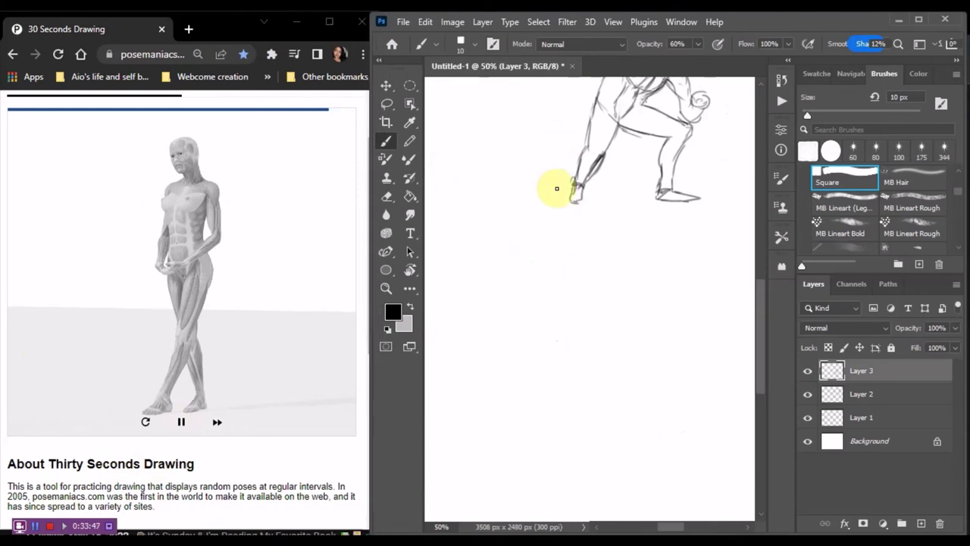
On a new layer, sketch the standing figure's head, hair, long back line and front leg
key("ctrl+shift+alt+n")
left_click_drag(673, 525, 669, 526)
mouse_move(509, 144)
left_mouse_down()
mouse_move(525, 156)
mouse_move(530, 197)
mouse_move(509, 140)
left_mouse_up()
mouse_move(530, 198)
left_mouse_down()
mouse_move(554, 220)
mouse_move(504, 383)
mouse_move(468, 465)
left_mouse_up()
mouse_move(505, 309)
left_mouse_down()
mouse_move(502, 356)
mouse_move(464, 451)
left_mouse_up()
left_click_drag(513, 390, 506, 413)
left_click_drag(508, 296, 514, 352)
Add the front foot, torso front, back calf, arm with hands at the waist, and thigh strokes
left_click_drag(495, 291, 498, 343)
left_click_drag(487, 212, 520, 315)
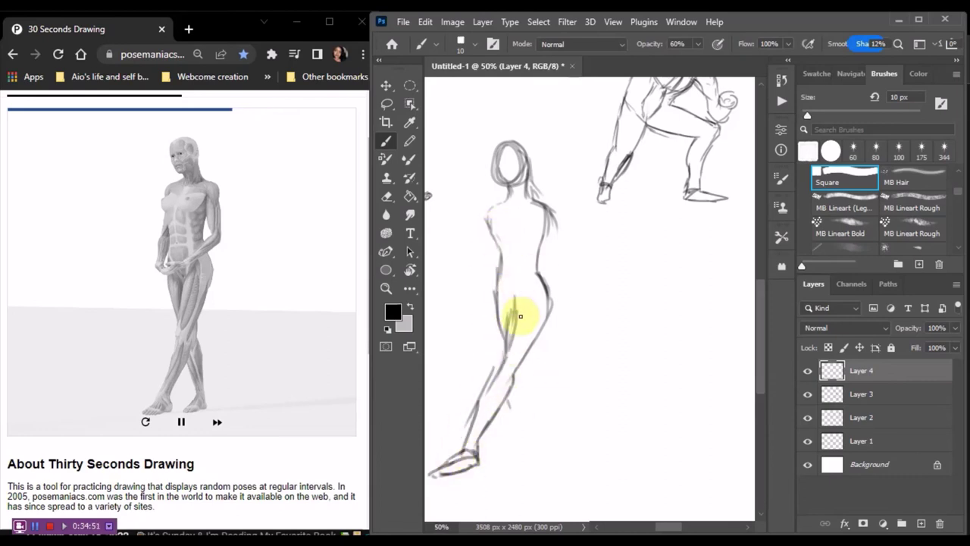
left_click_drag(535, 409, 527, 463)
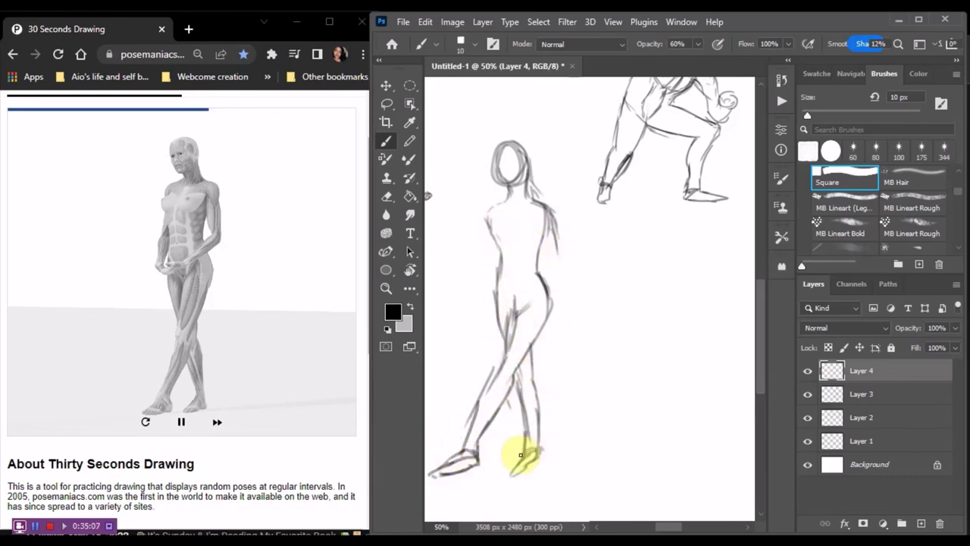
left_click_drag(557, 274, 514, 287)
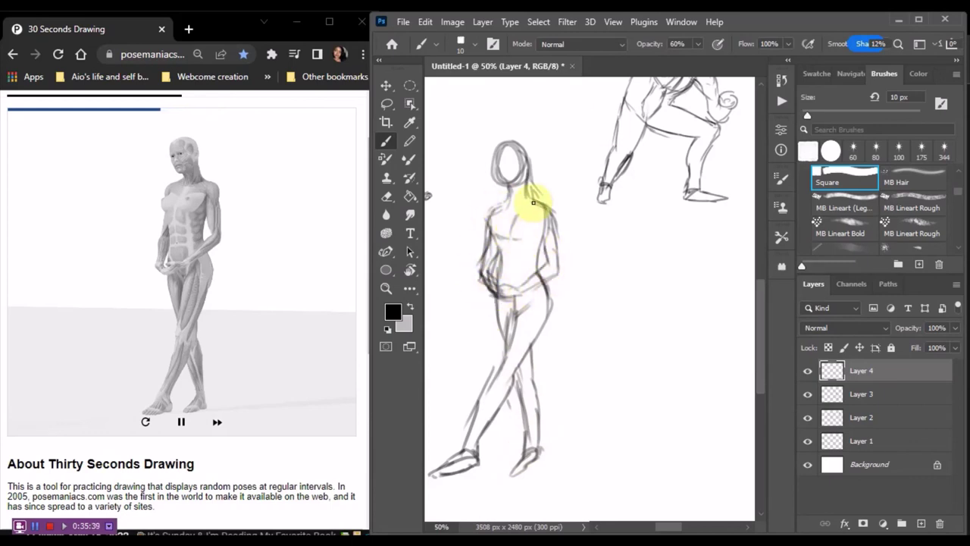
left_click_drag(533, 202, 542, 283)
mouse_move(515, 313)
left_mouse_down()
mouse_move(537, 368)
mouse_move(544, 430)
left_mouse_up()
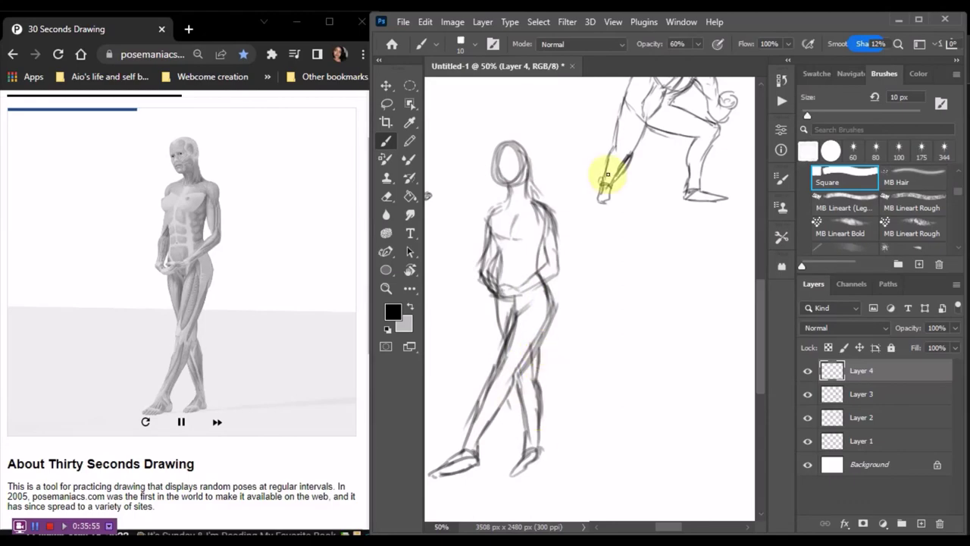
Zoom out to 25% to view the whole sheet of gesture sketches
key("ctrl+minus")
key("ctrl+minus")
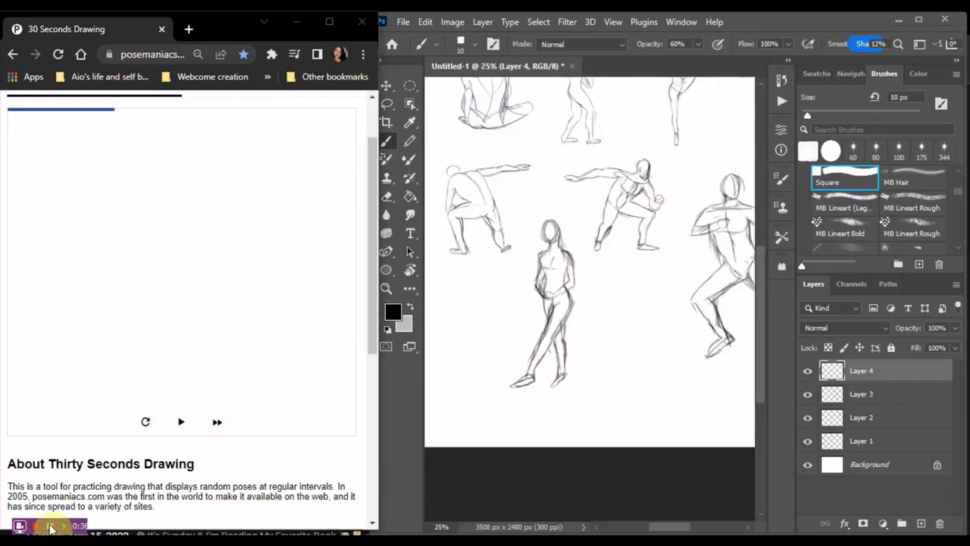